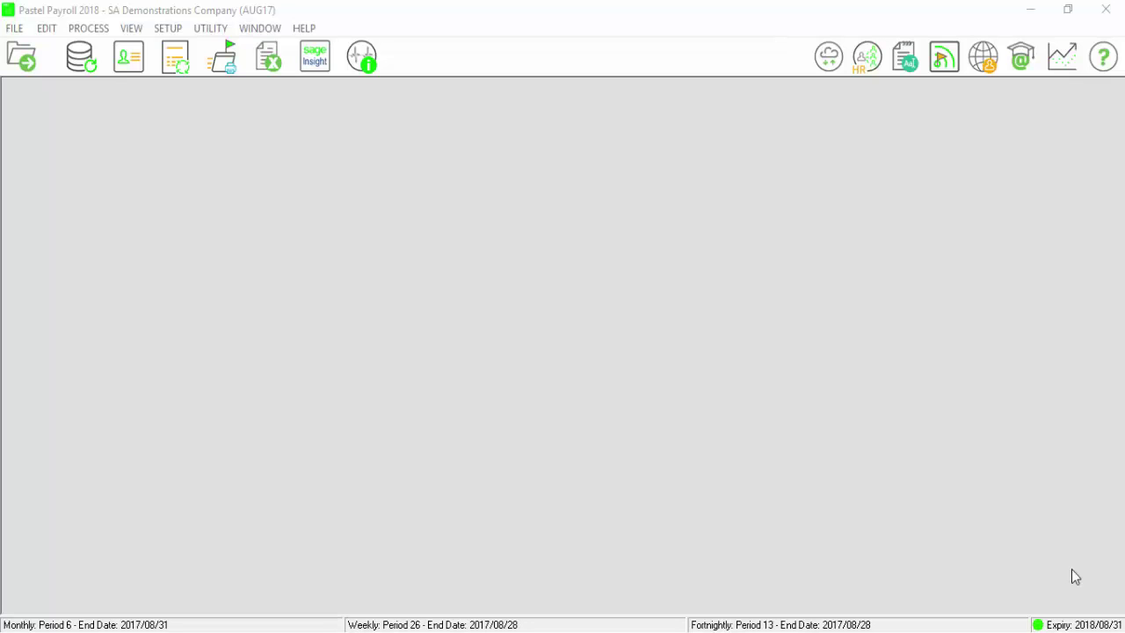
# - View the program's version and registration details in the About information
pyautogui.click(304, 29)
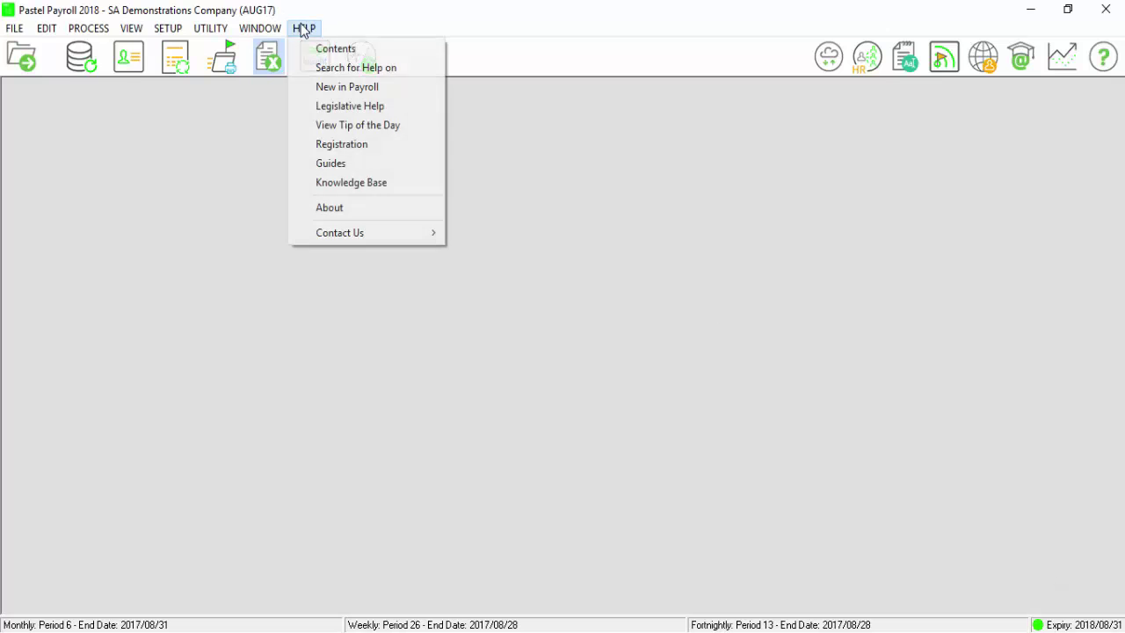
pyautogui.click(378, 212)
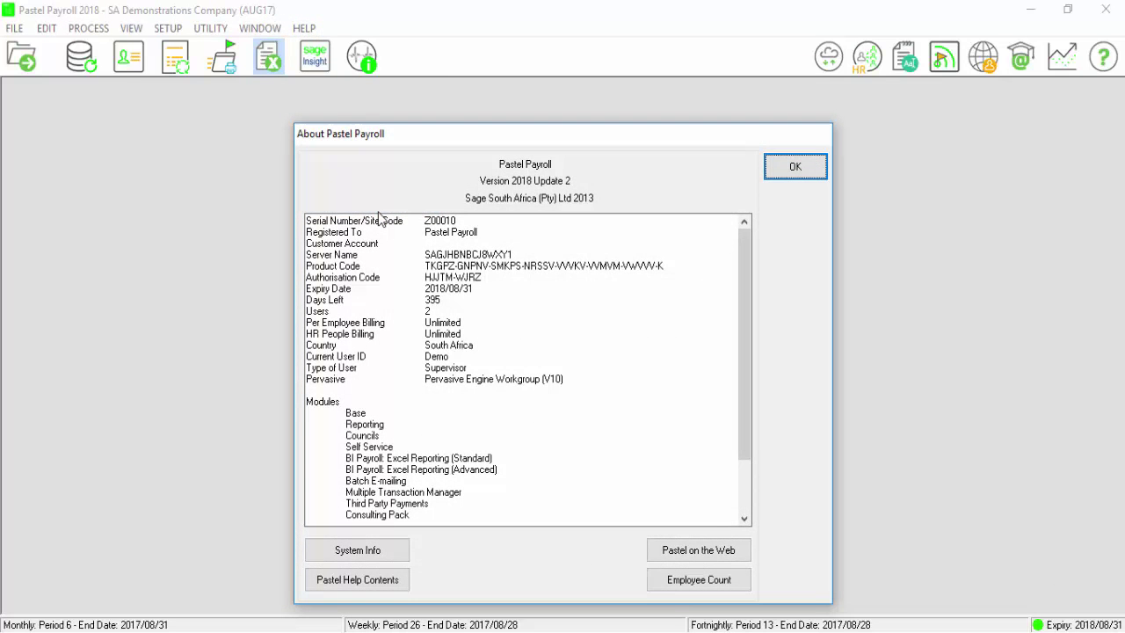
pyautogui.click(780, 174)
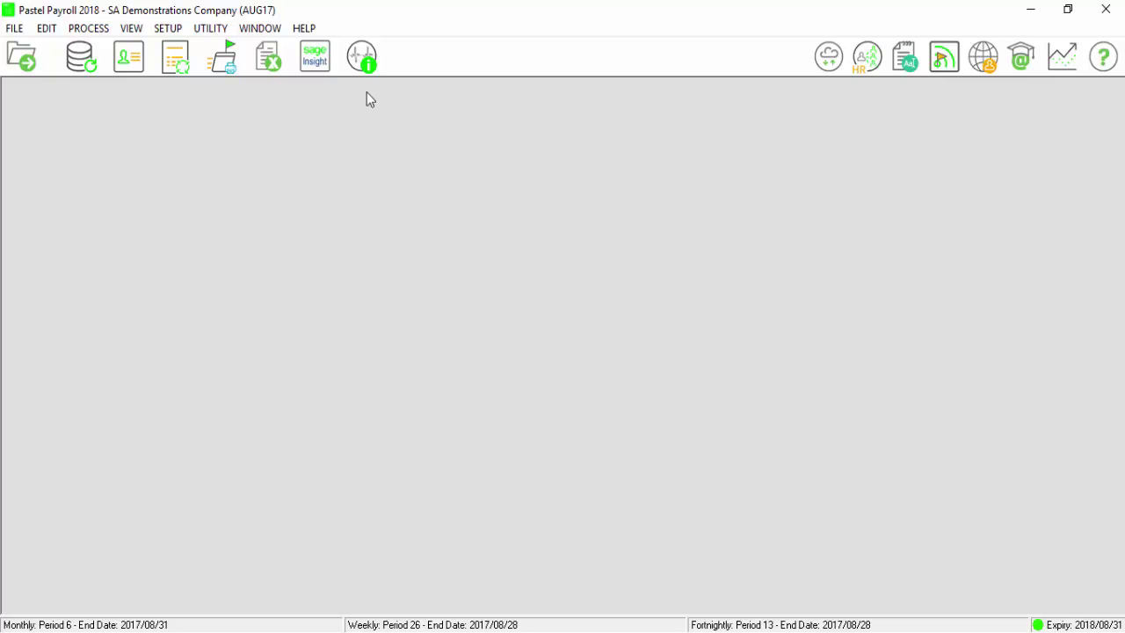
# - Check the System Status for employee processing counts, current pay periods and active users
pyautogui.click(210, 29)
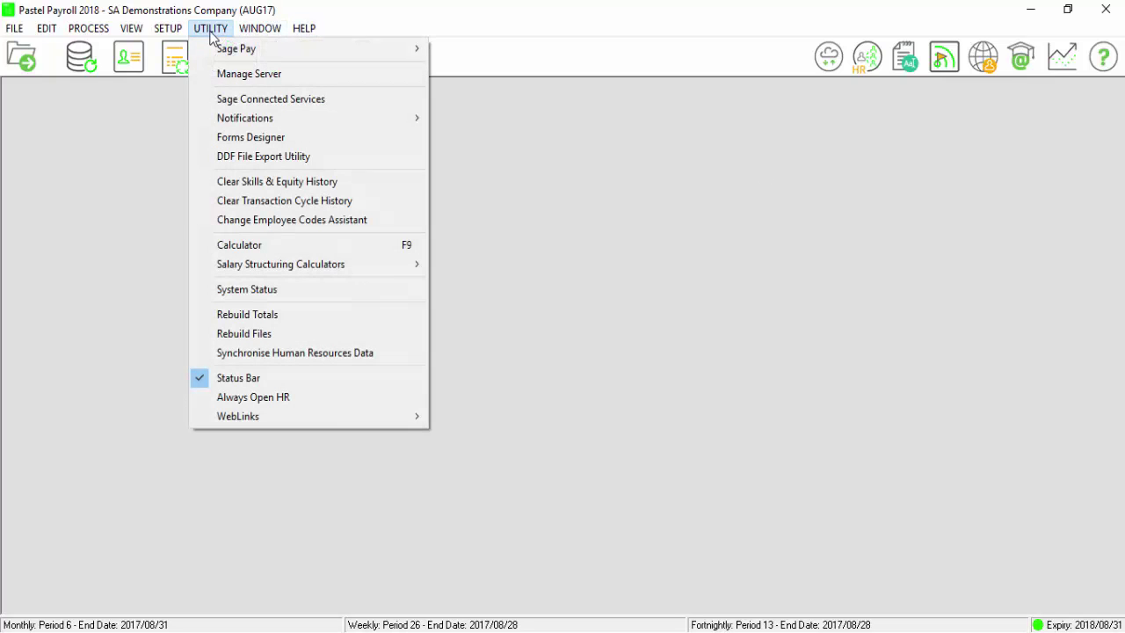
pyautogui.click(336, 298)
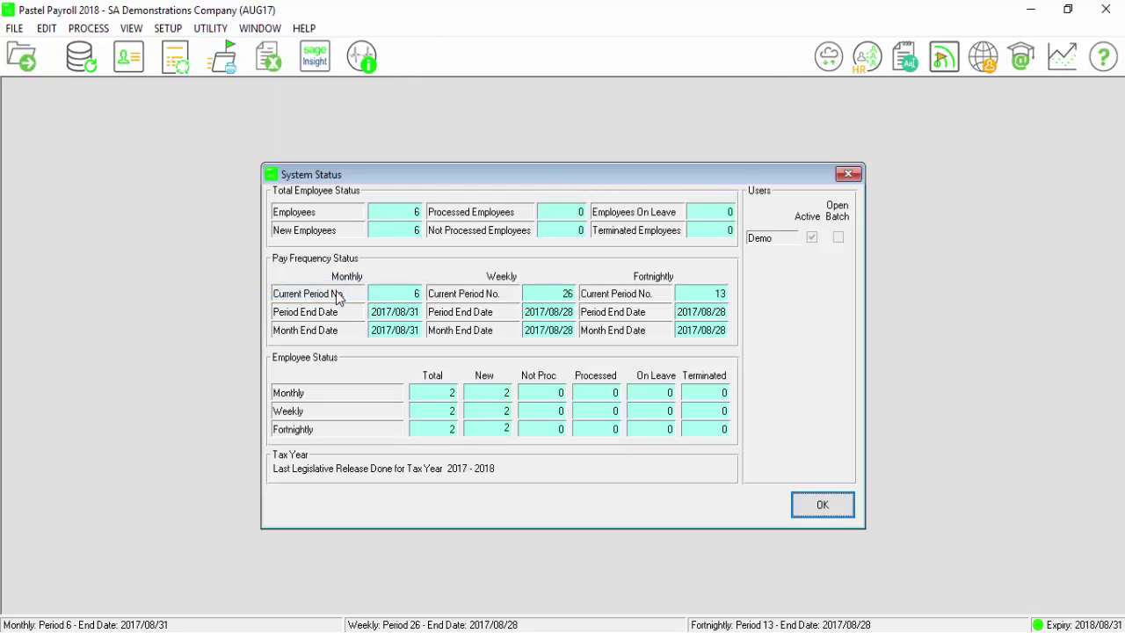
pyautogui.click(823, 505)
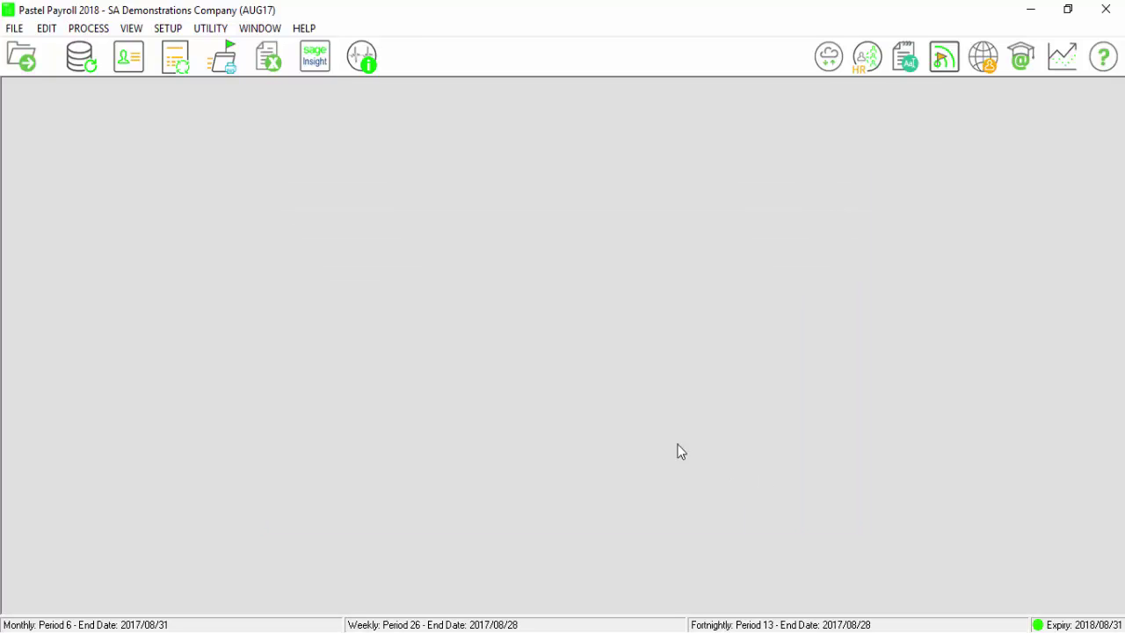
# - Perform a payroll run for all employees using the final calculation without printing payslips
pyautogui.click(88, 28)
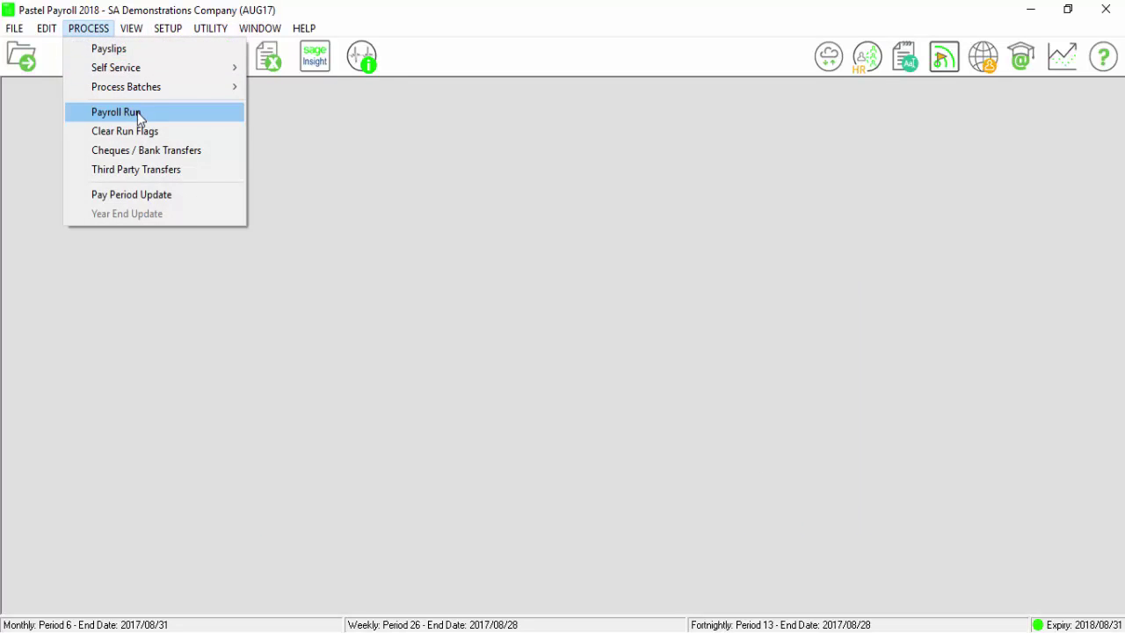
pyautogui.click(137, 111)
pyautogui.click(691, 492)
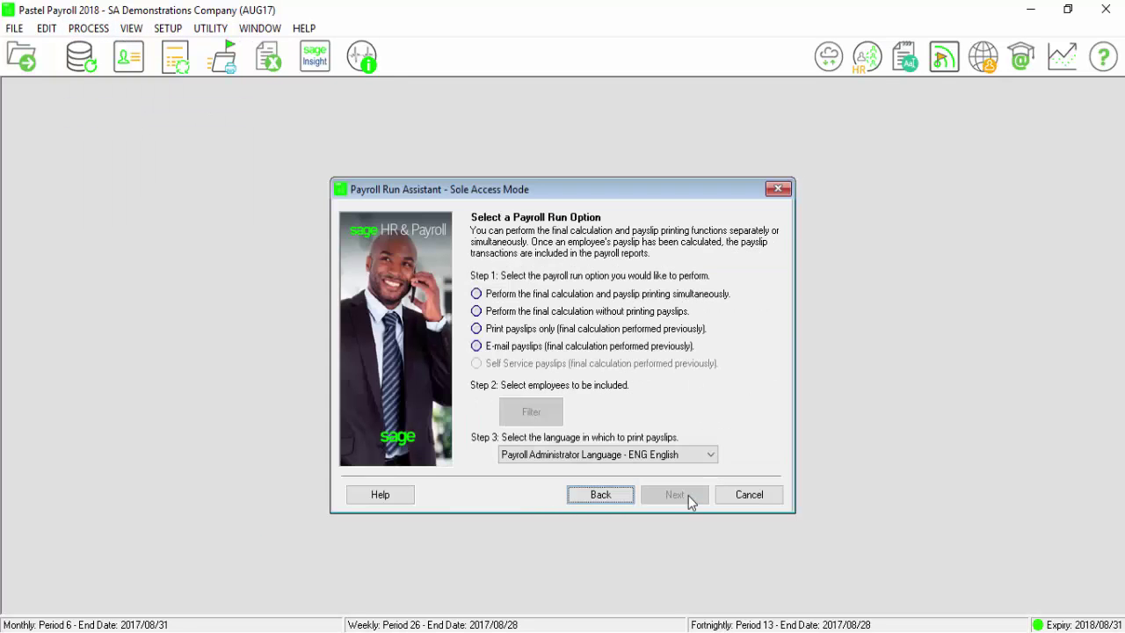
pyautogui.click(558, 312)
pyautogui.click(558, 411)
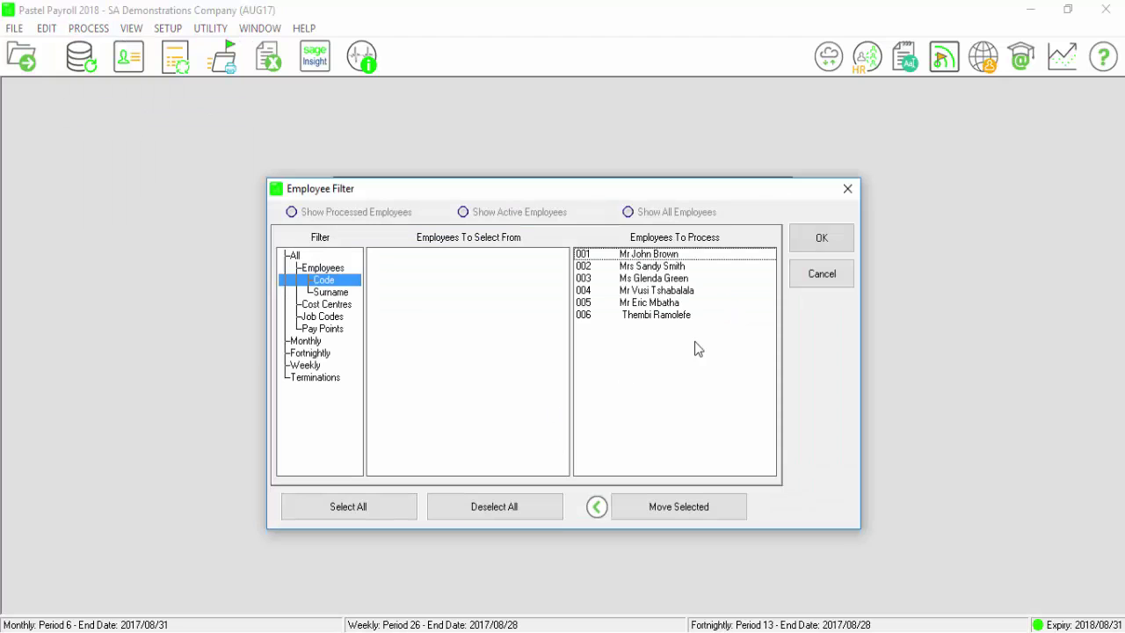
pyautogui.click(815, 239)
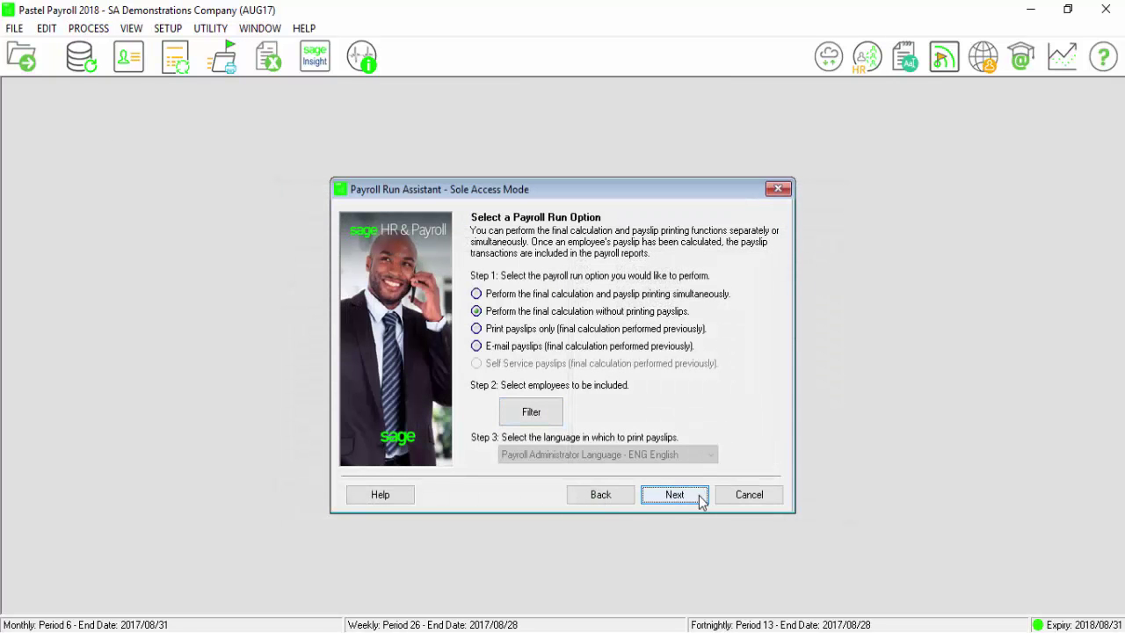
pyautogui.click(699, 494)
pyautogui.click(698, 494)
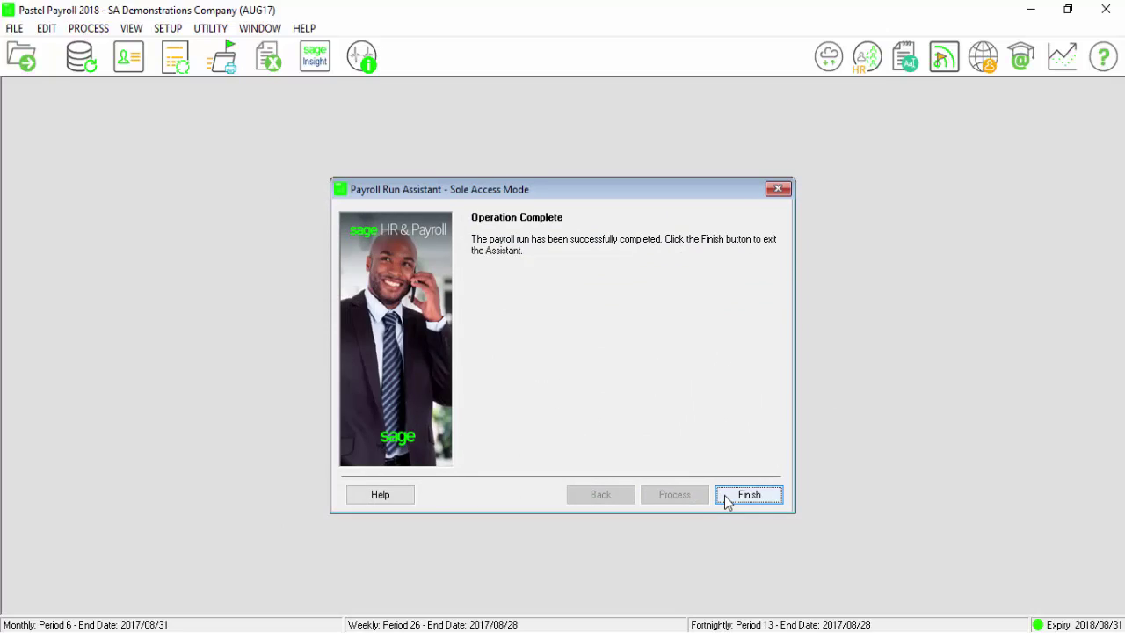
pyautogui.click(749, 495)
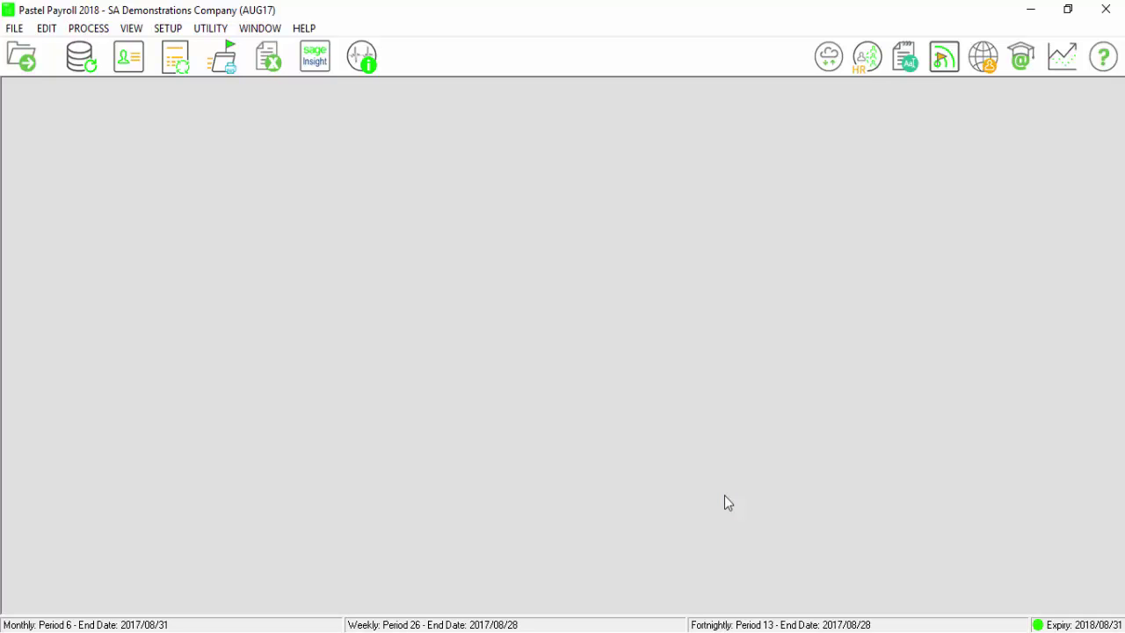
pyautogui.click(131, 28)
pyautogui.moveTo(160, 77)
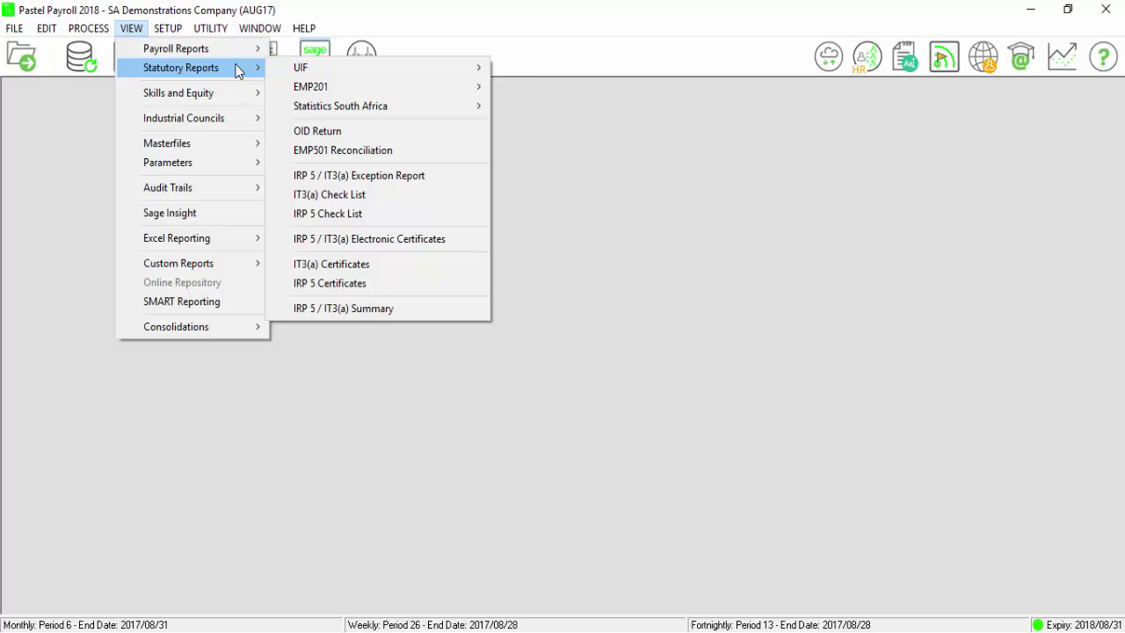
pyautogui.click(474, 134)
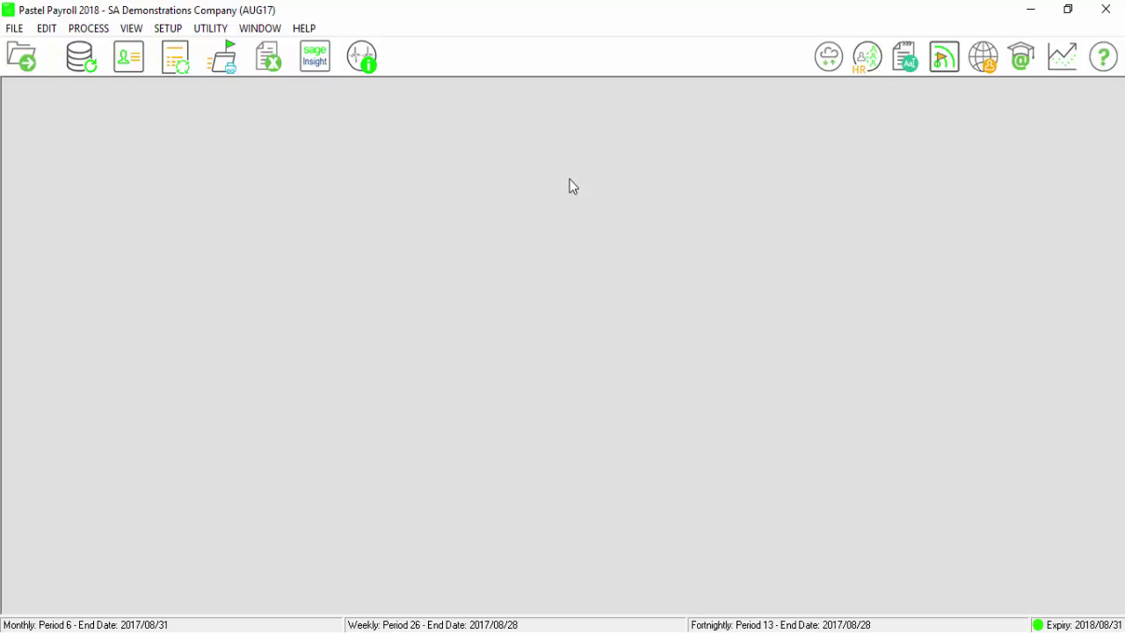
# - Start the Monthly Analysis payroll report with the employee filter set to show all employees
pyautogui.click(89, 28)
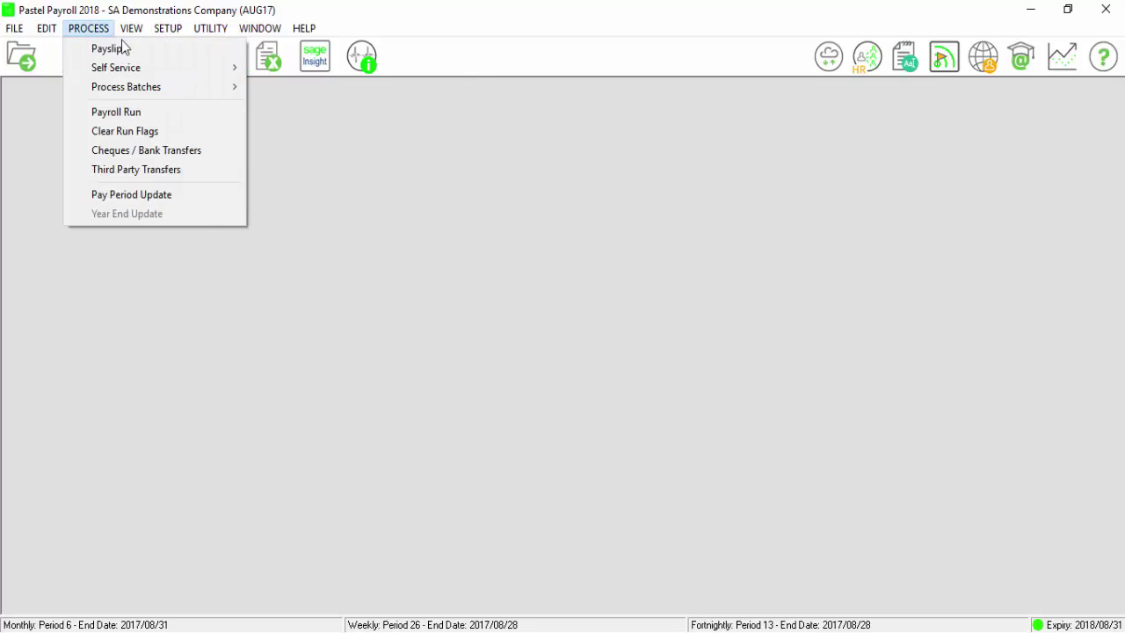
pyautogui.moveTo(131, 28)
pyautogui.moveTo(136, 47)
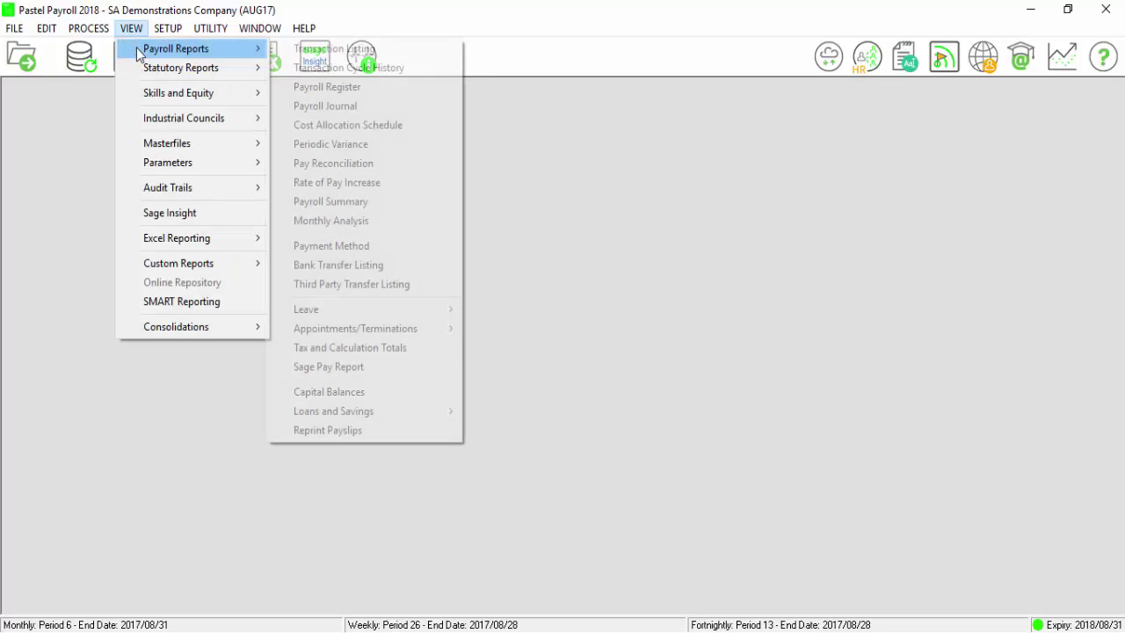
pyautogui.click(384, 222)
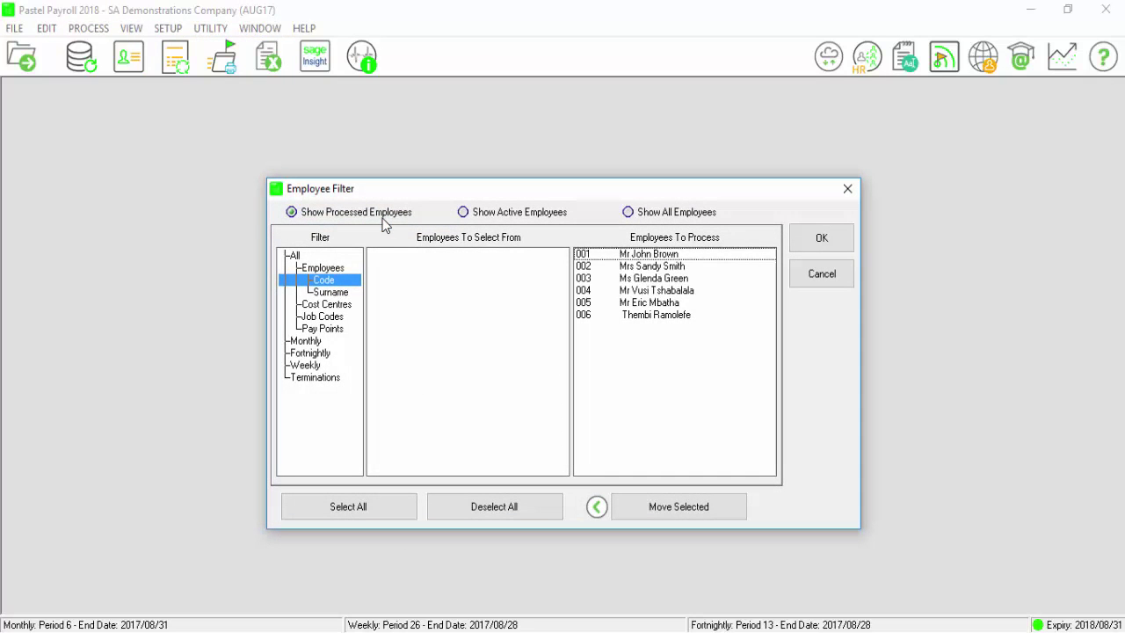
pyautogui.click(677, 215)
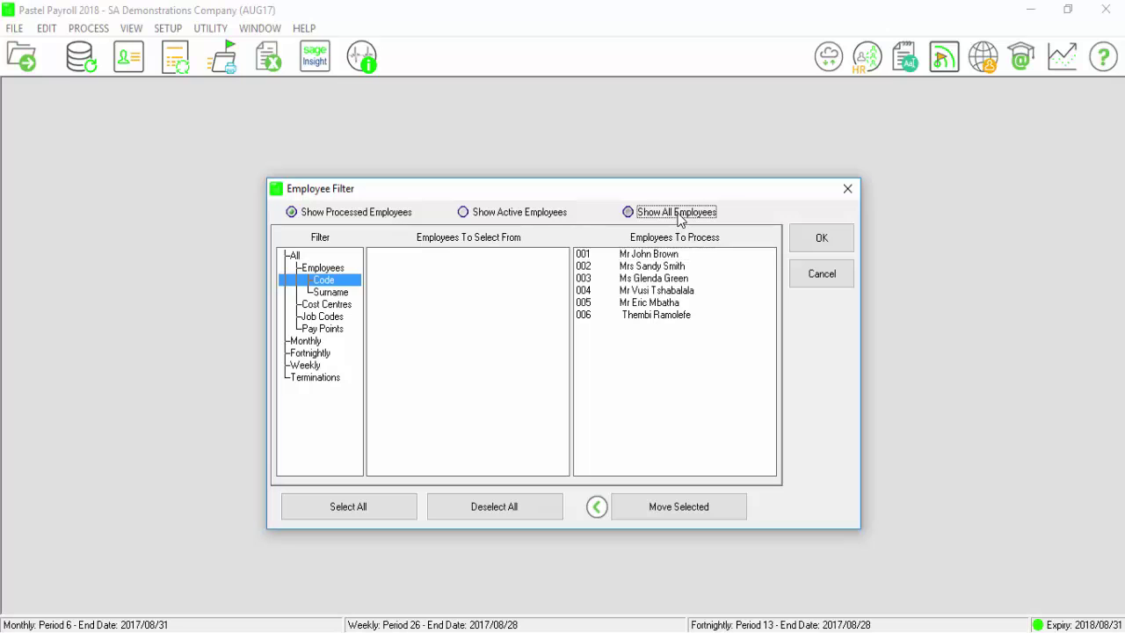
pyautogui.click(823, 241)
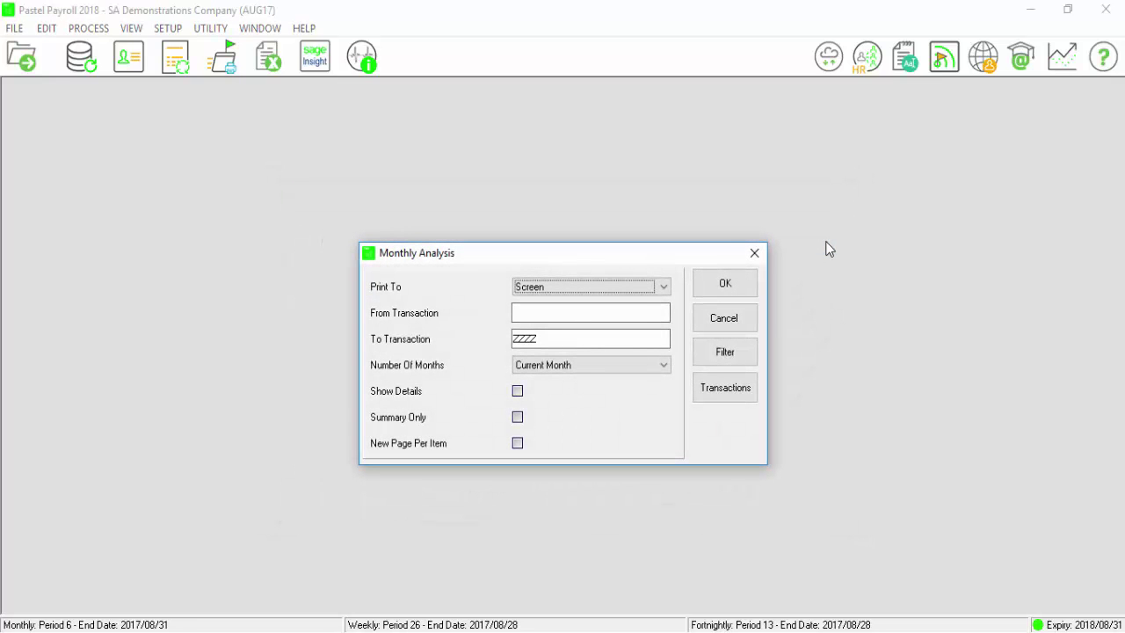
# - Run the Monthly Analysis on screen for 6 months with details shown, and close the report after review
pyautogui.click(655, 366)
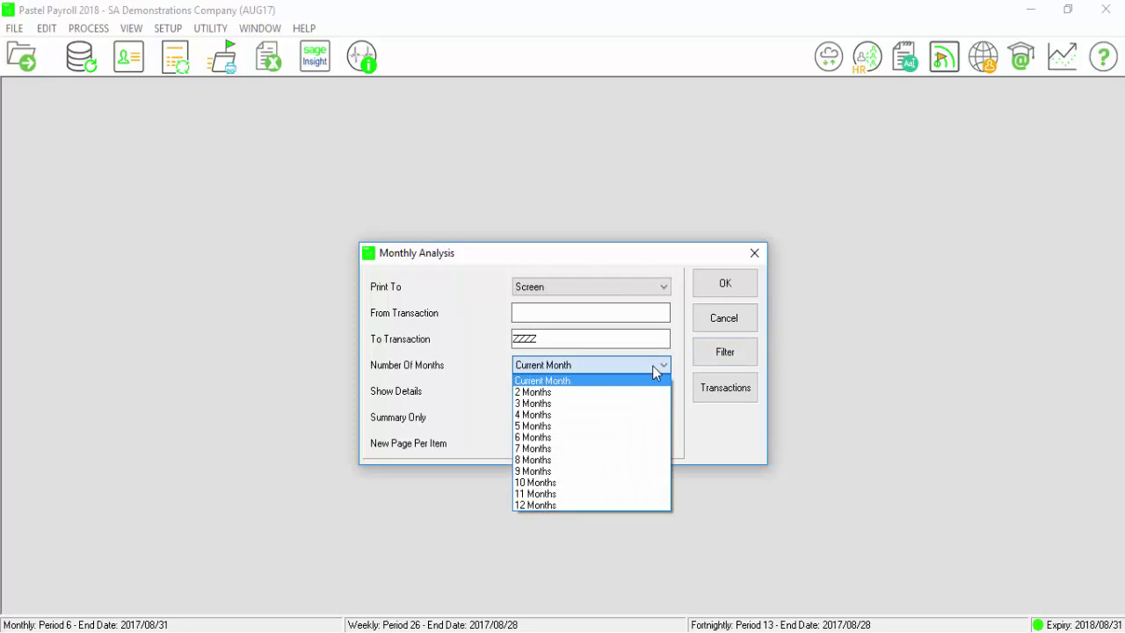
pyautogui.click(639, 437)
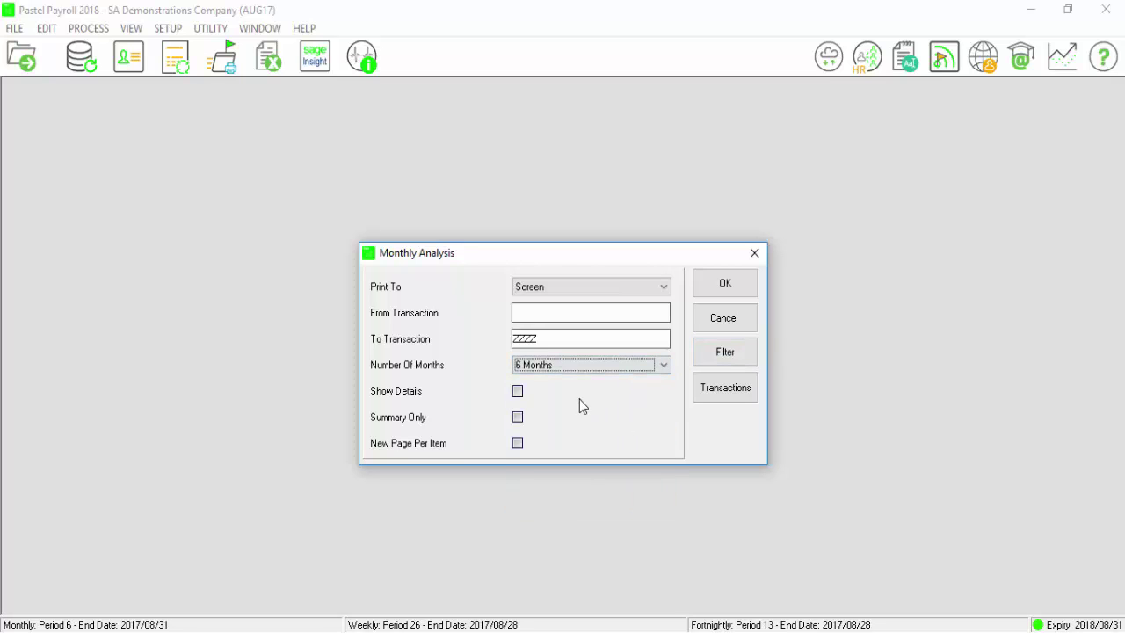
pyautogui.click(518, 391)
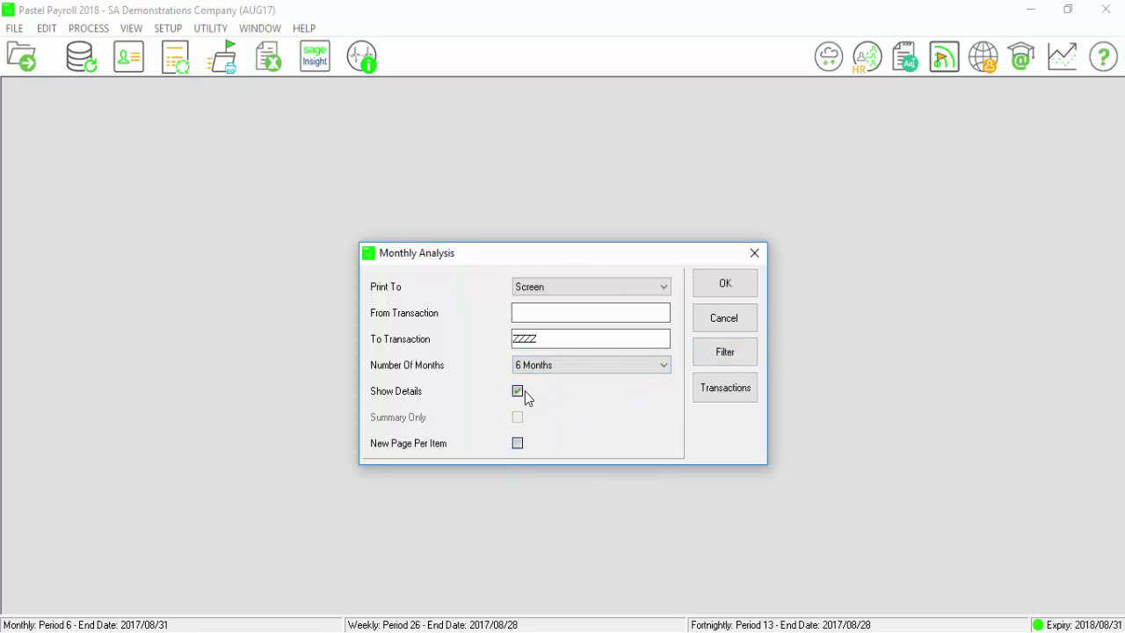
pyautogui.click(726, 284)
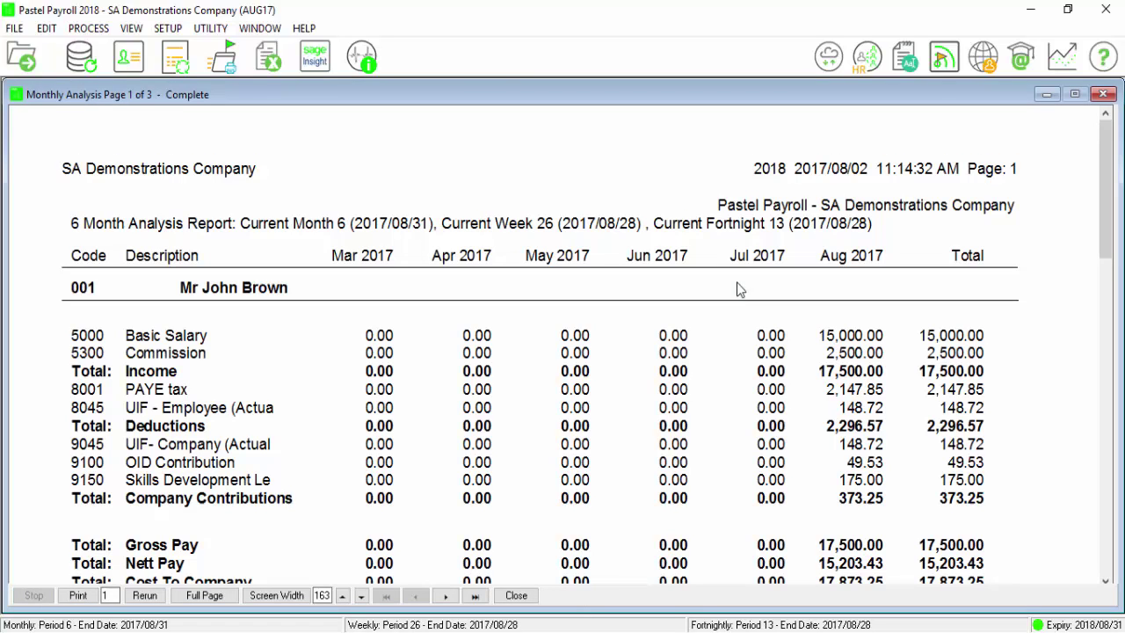
pyautogui.click(525, 599)
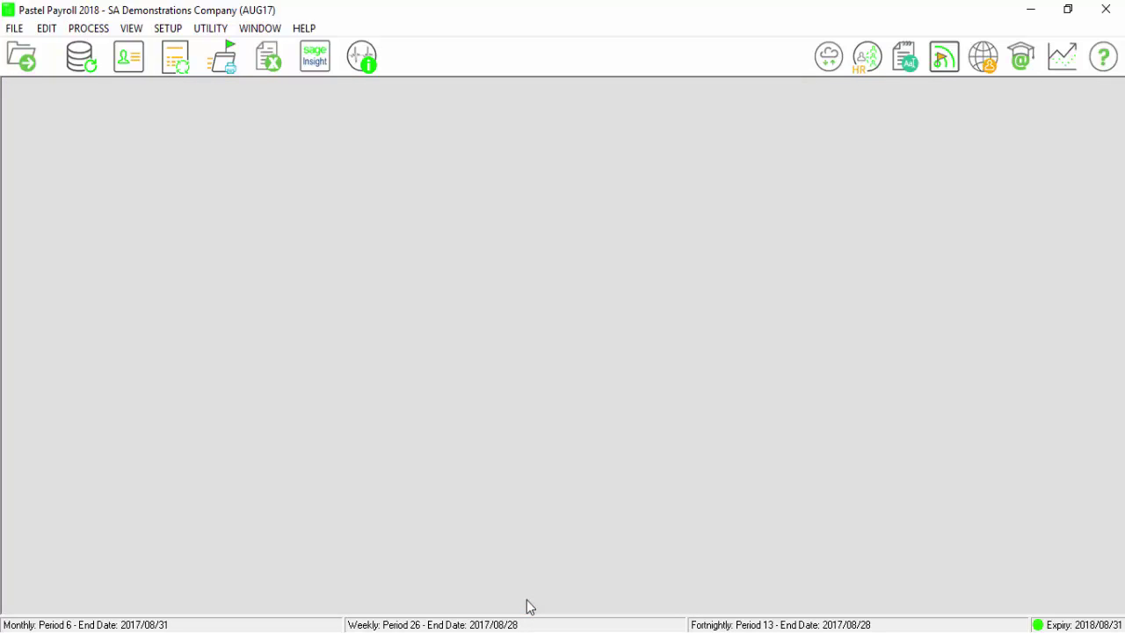
# - Start the Pay Period Update, acknowledge the unprocessed bank transfers, and select the Monthly pay frequency
pyautogui.click(91, 28)
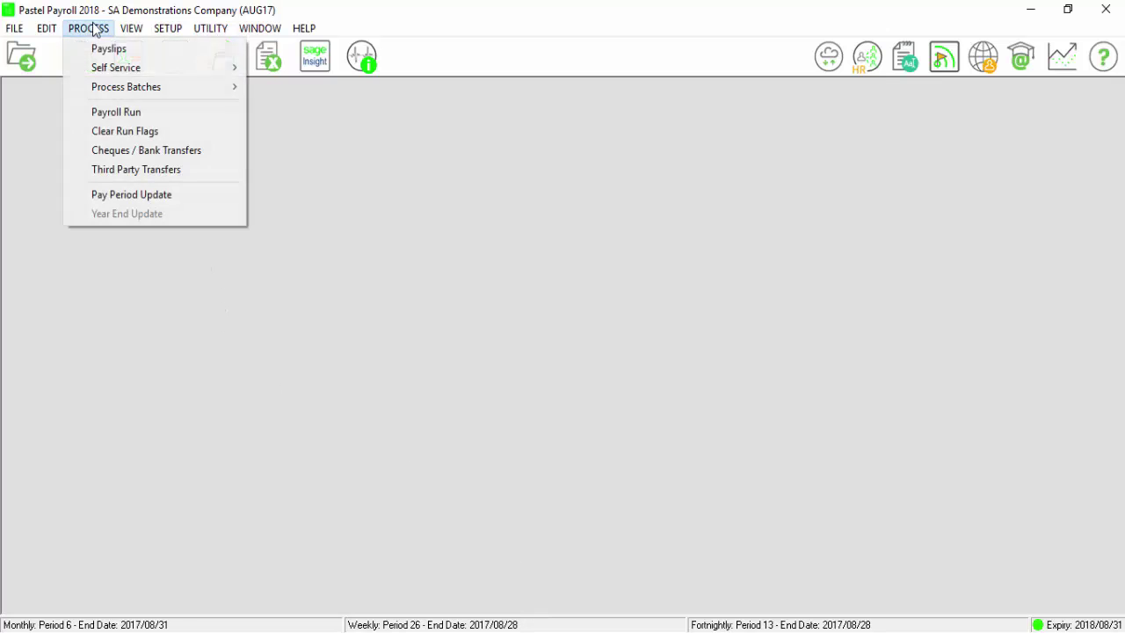
pyautogui.click(187, 200)
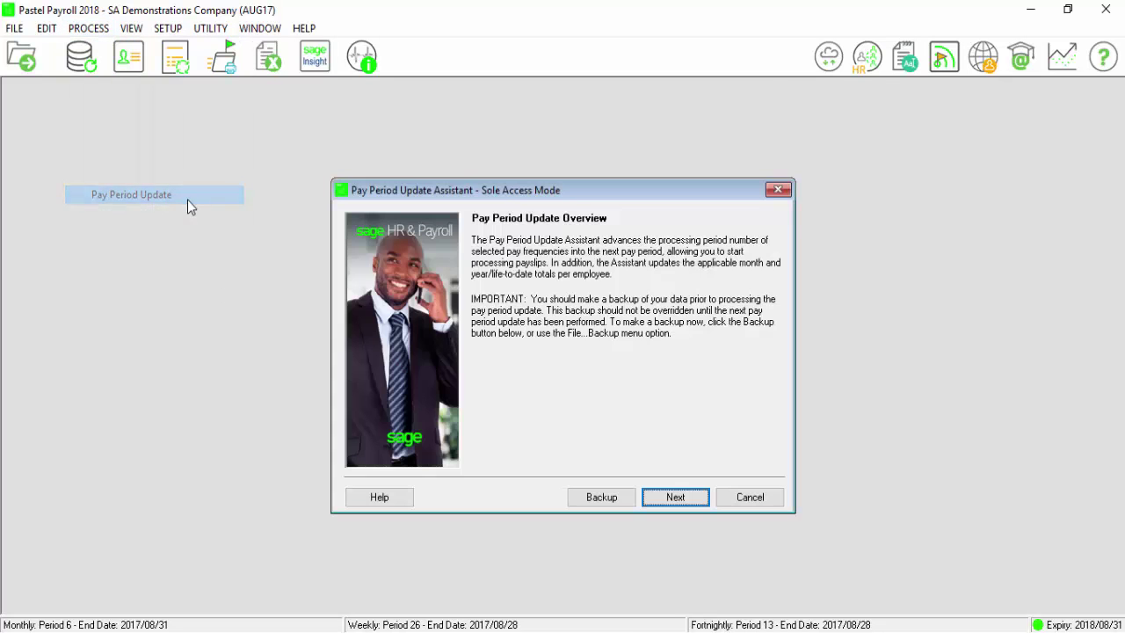
pyautogui.click(677, 497)
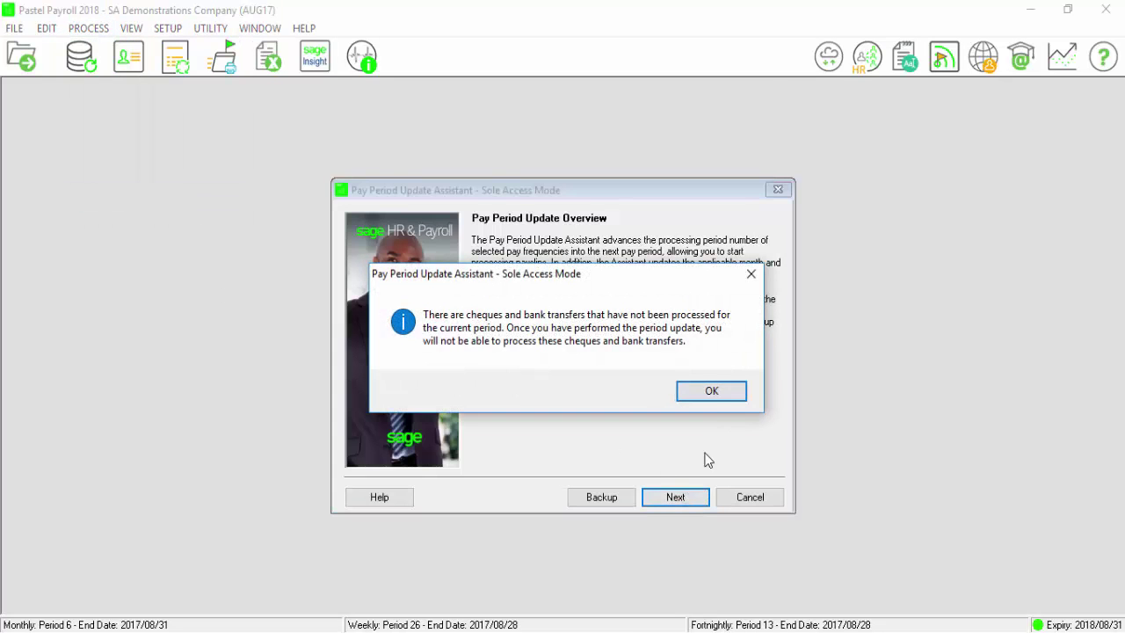
pyautogui.click(711, 392)
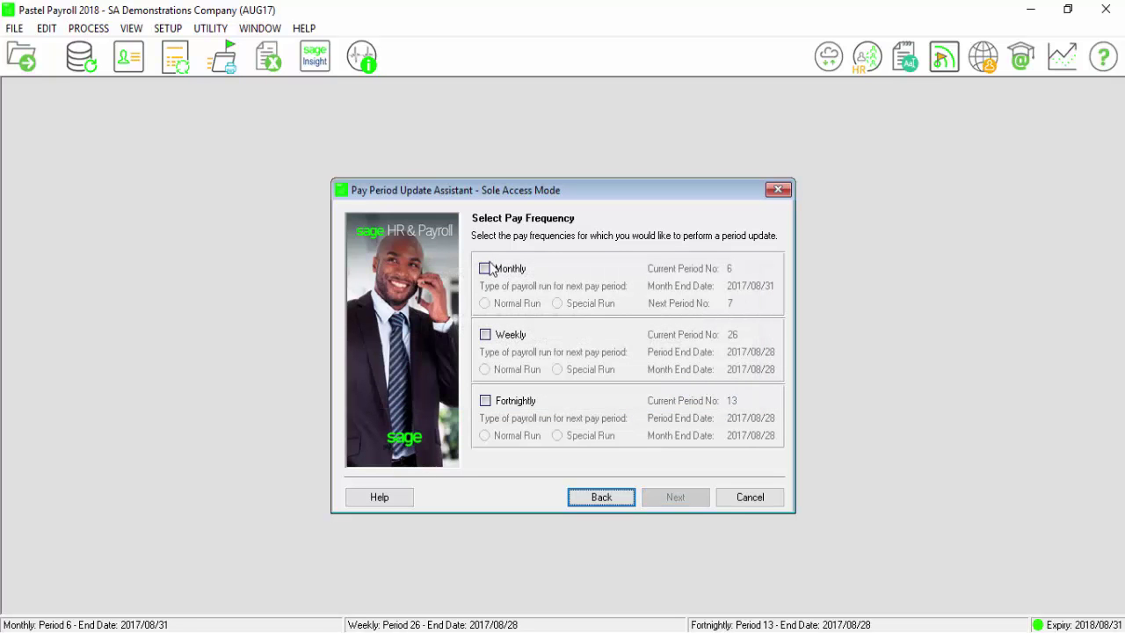
pyautogui.click(504, 270)
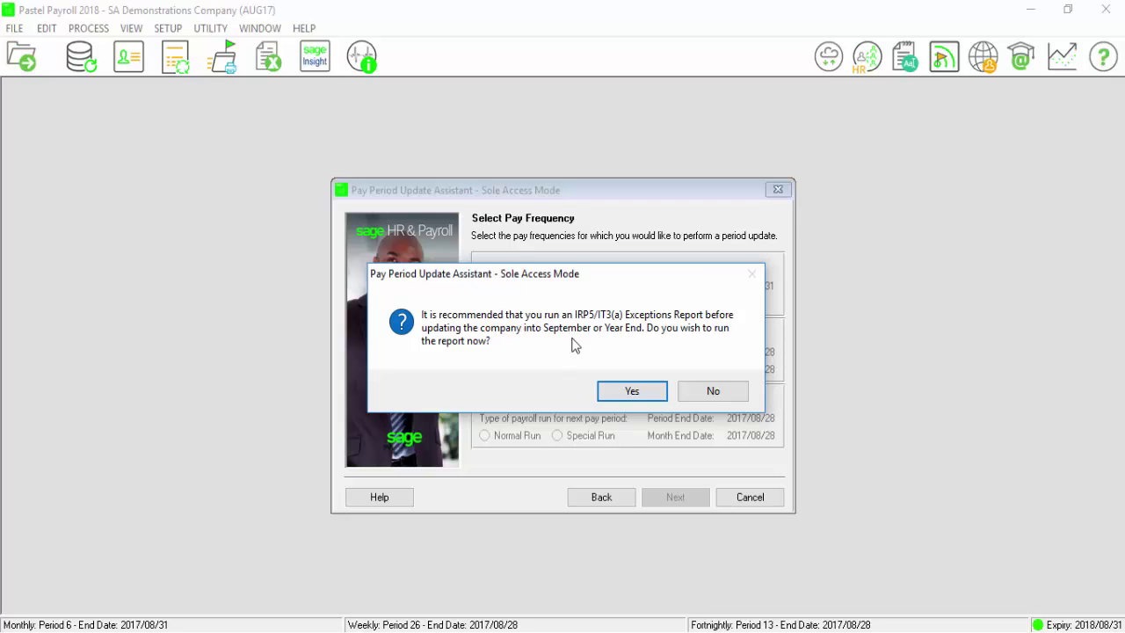
# - Run the recommended IRP5/IT3(a) Exception Report on screen for all employees, and close it after review
pyautogui.click(645, 393)
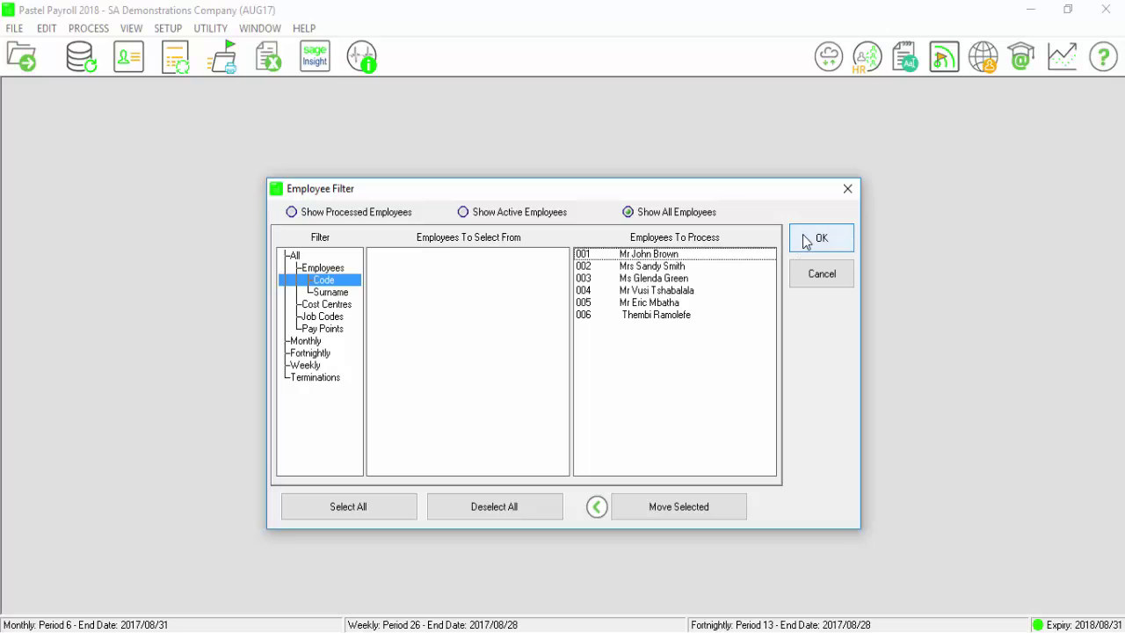
pyautogui.click(655, 213)
pyautogui.click(805, 234)
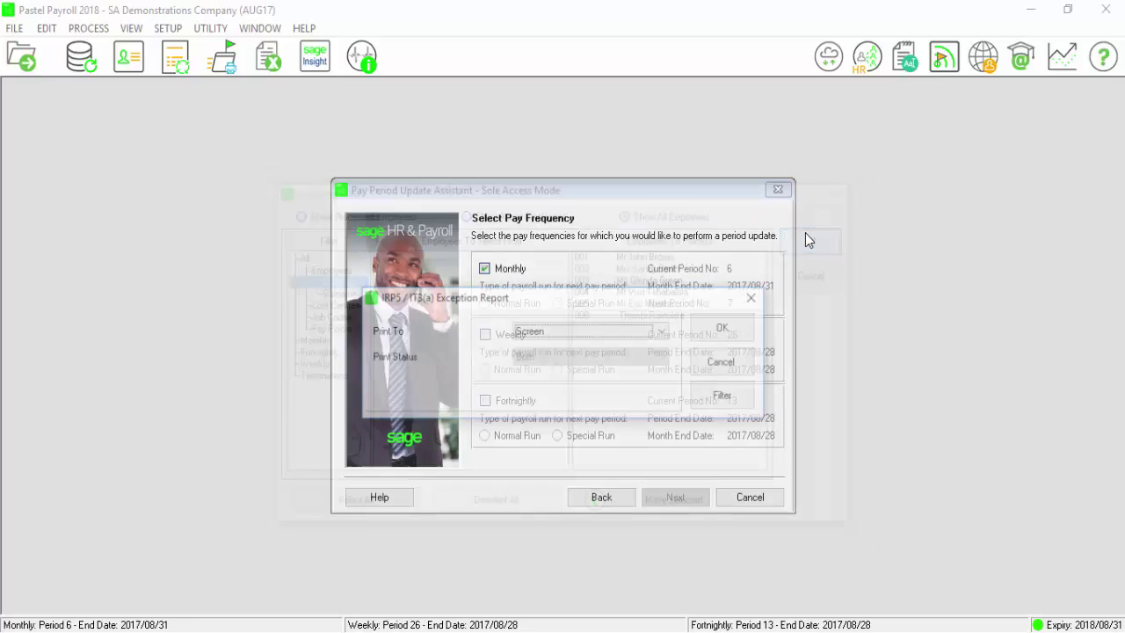
pyautogui.click(725, 328)
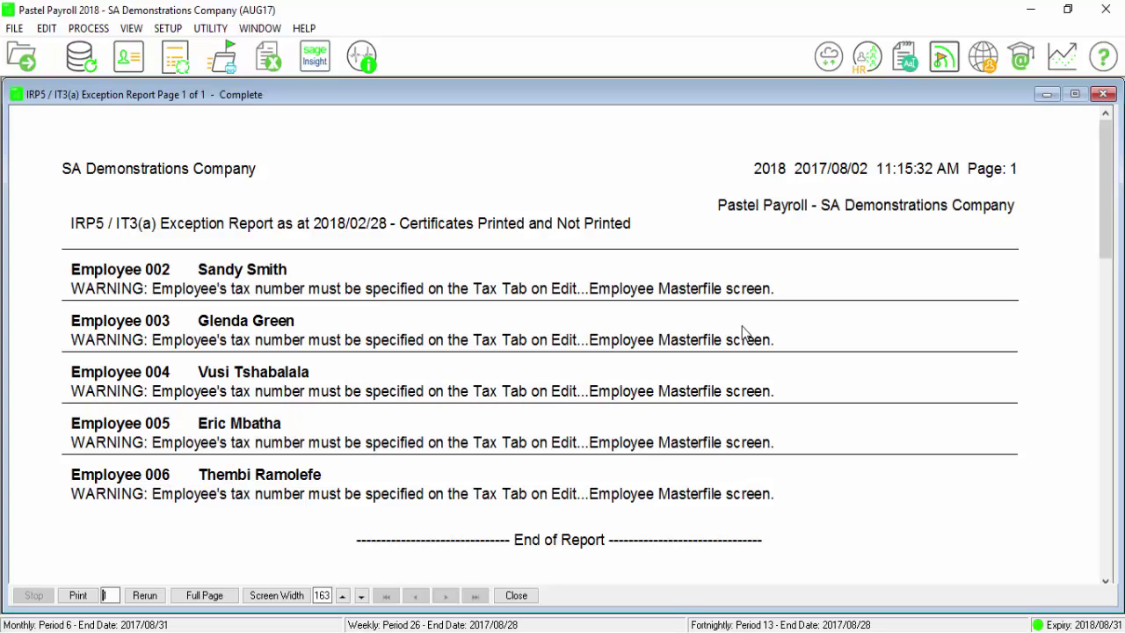
pyautogui.click(516, 595)
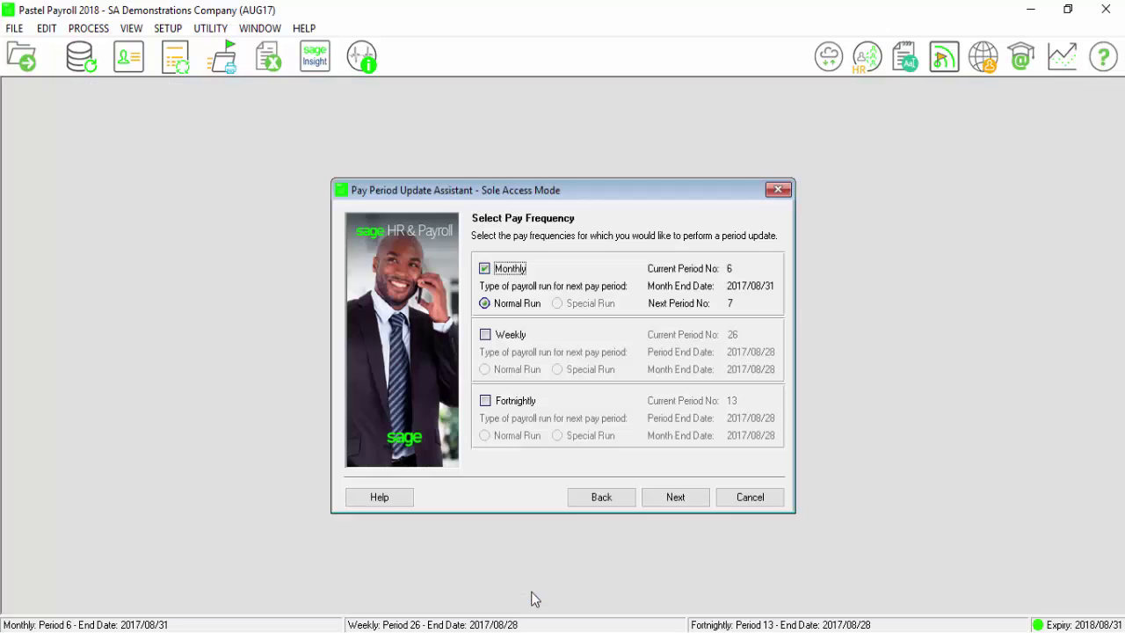
# - Include the Weekly and Fortnightly frequencies in the period update and proceed to the operation confirmation
pyautogui.click(486, 334)
pyautogui.click(486, 401)
pyautogui.click(707, 506)
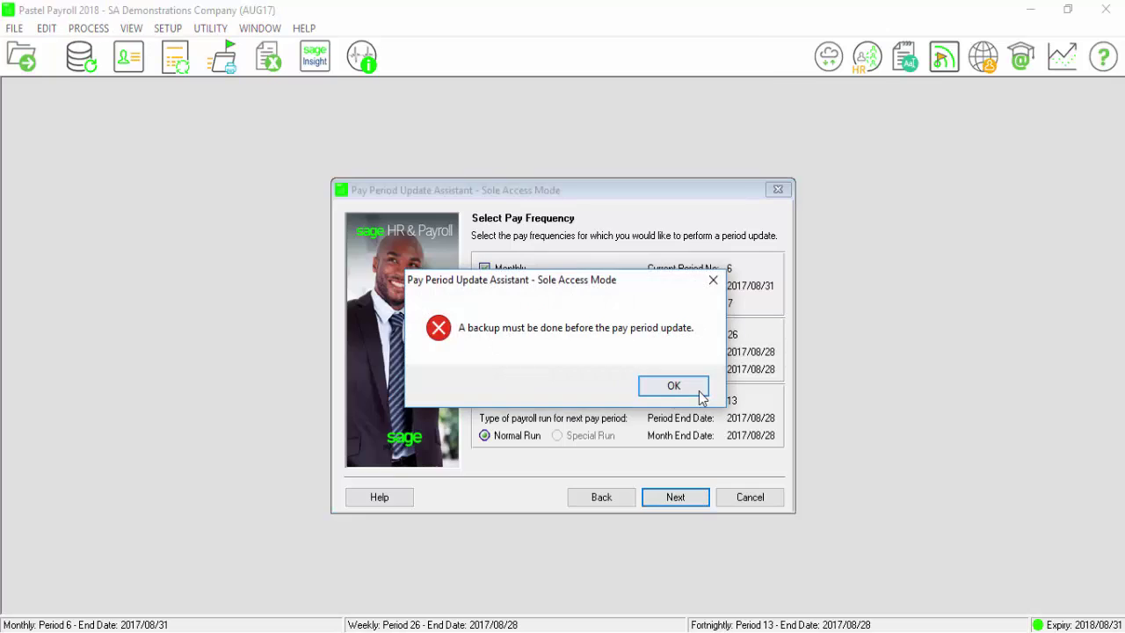
pyautogui.click(699, 391)
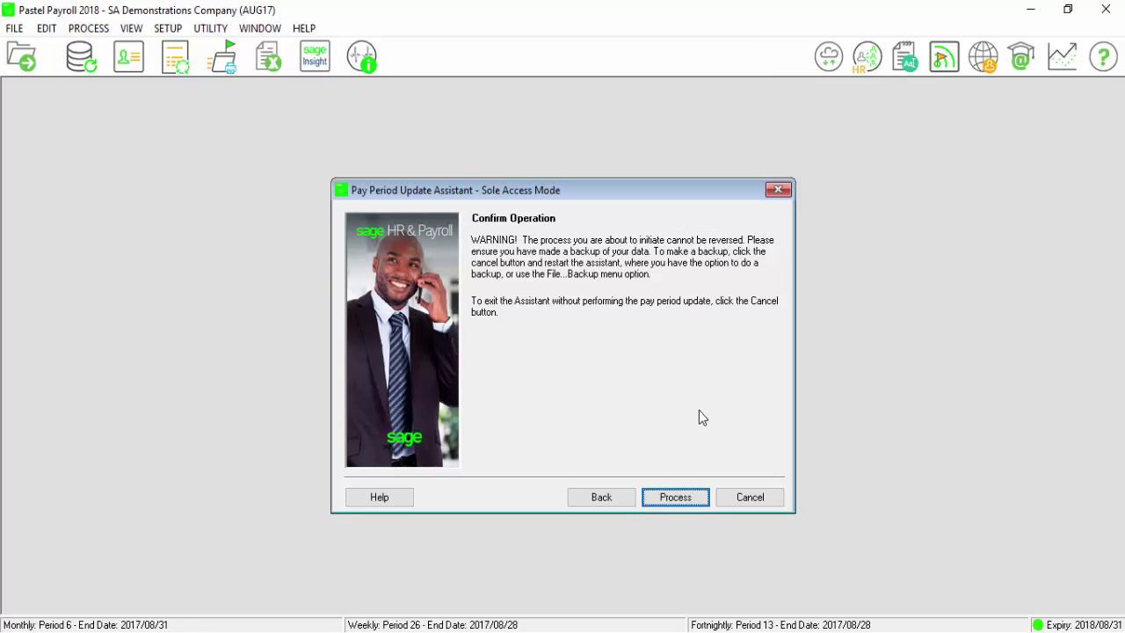
# - Process the pay period update to completion, and check the current periods and end dates of each pay frequency in System Status
pyautogui.click(700, 497)
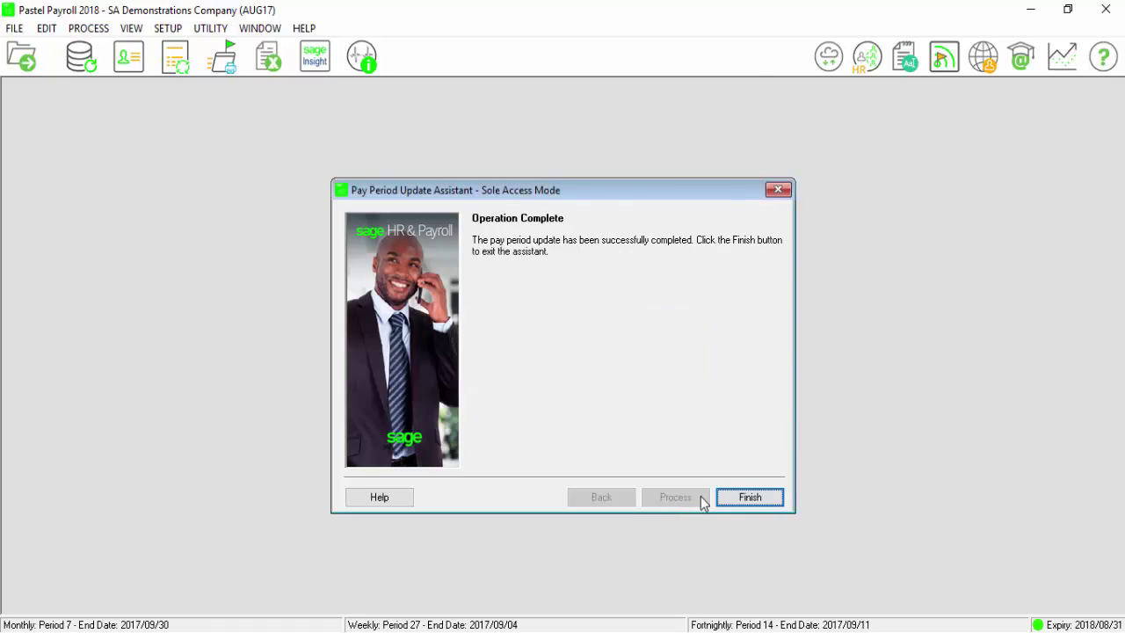
pyautogui.click(713, 499)
pyautogui.click(204, 30)
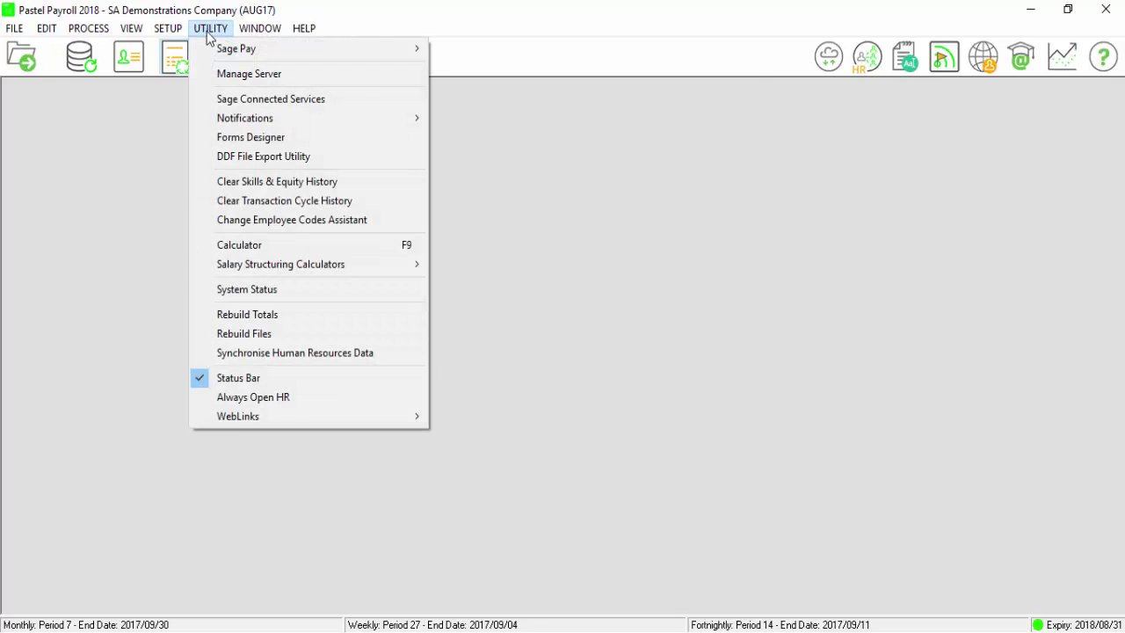
pyautogui.click(335, 290)
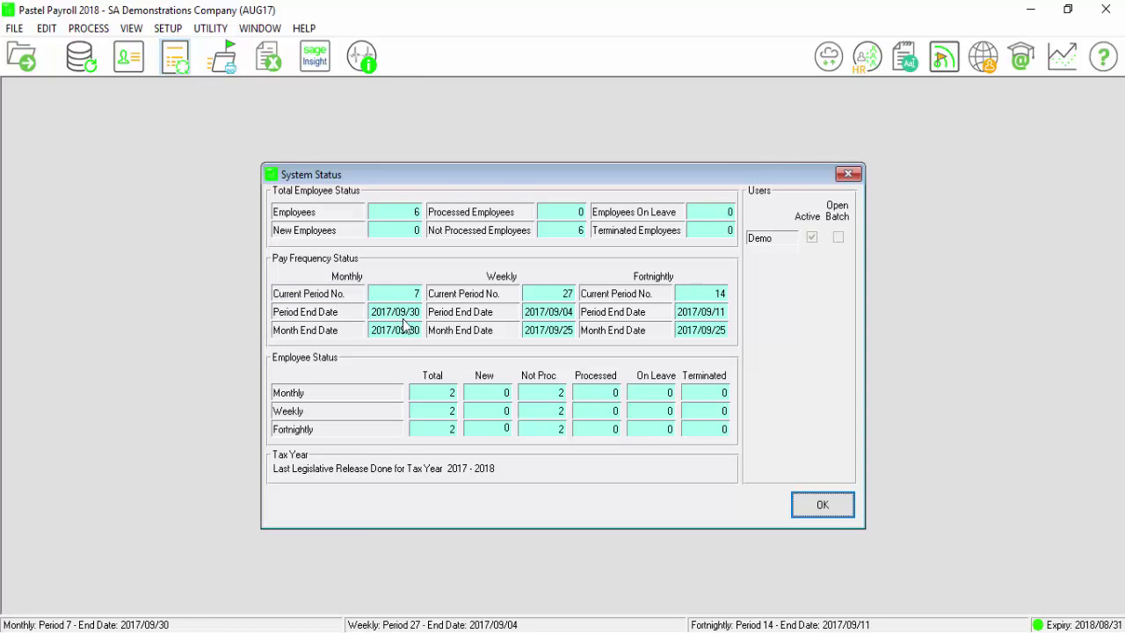
pyautogui.click(817, 502)
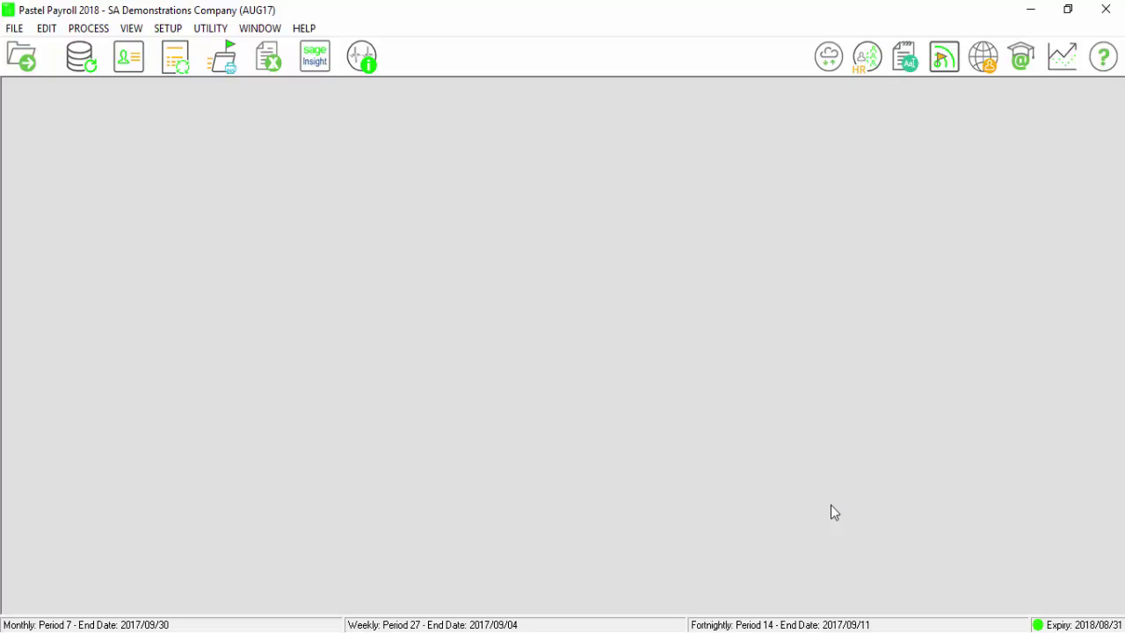
# - Start the IRP 5/IT3(a) Electronic Certificates for the August submission with all employees included
pyautogui.click(131, 28)
pyautogui.moveTo(141, 73)
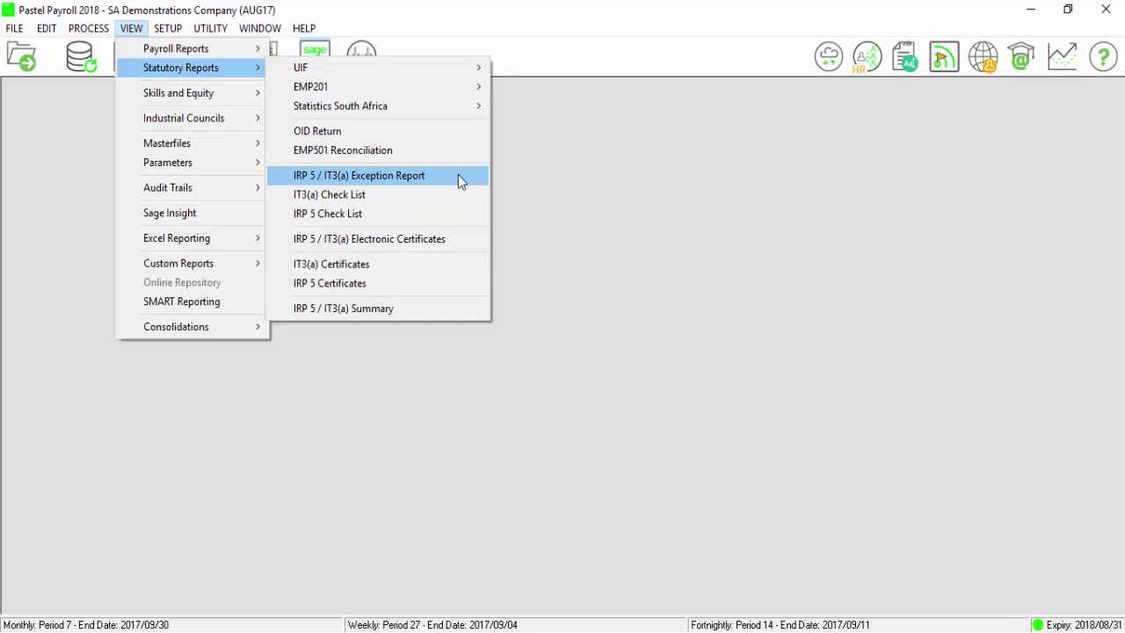
pyautogui.click(455, 239)
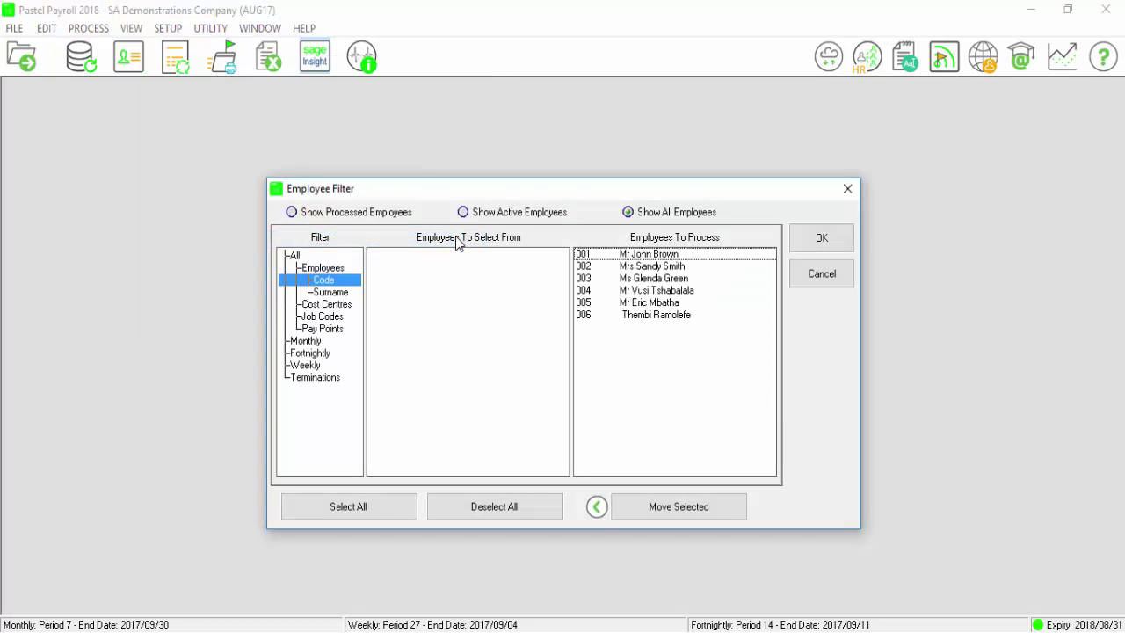
pyautogui.click(670, 214)
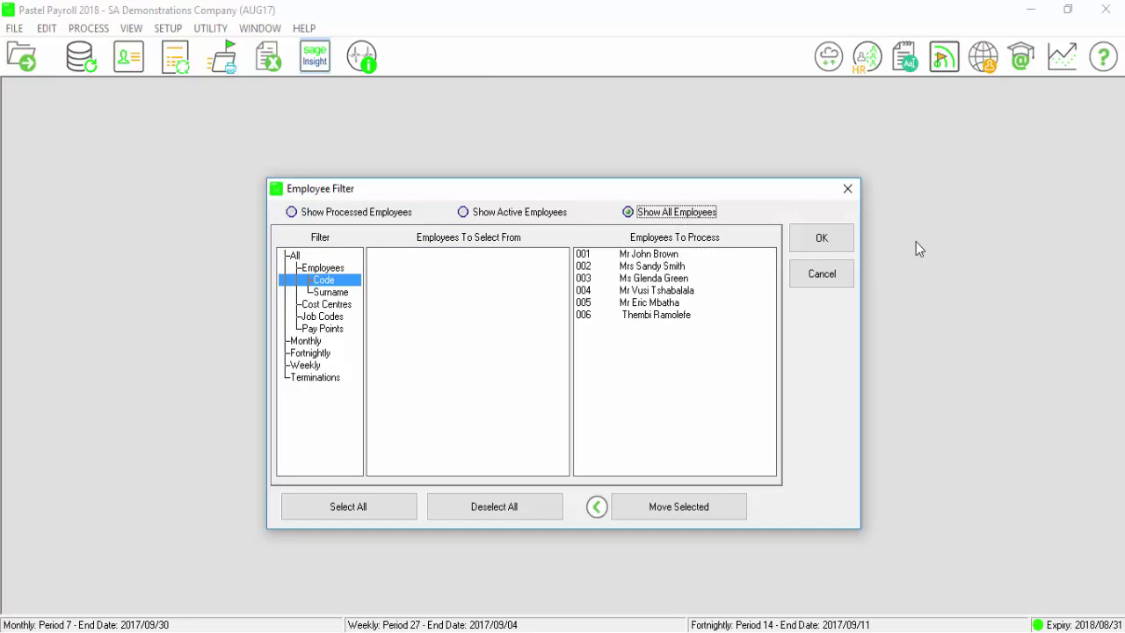
pyautogui.click(822, 238)
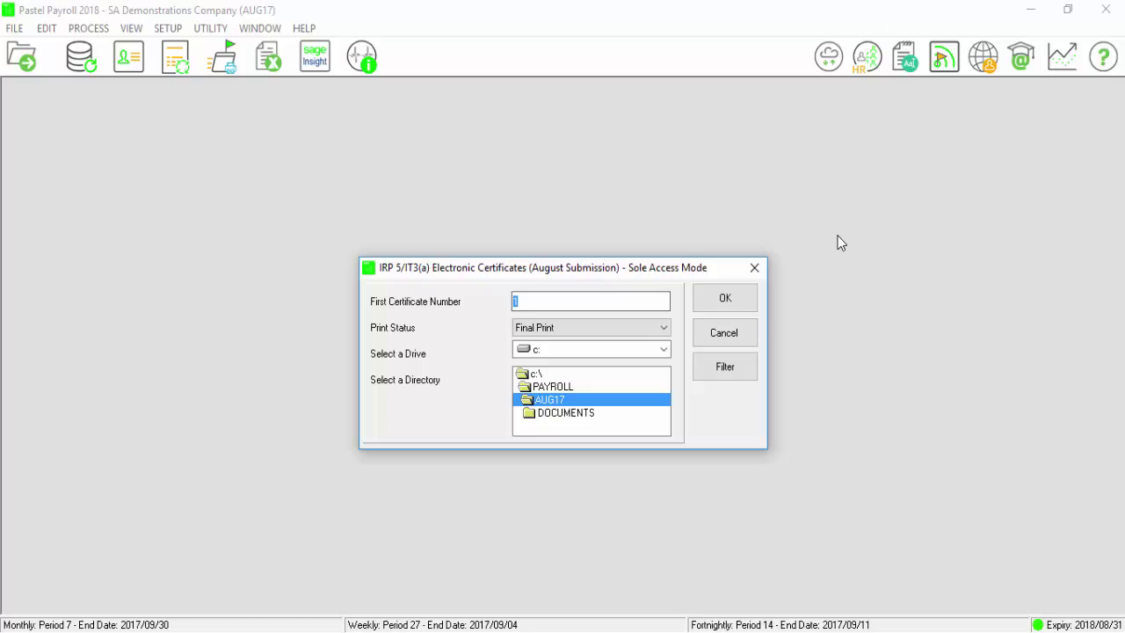
# - Create the electronic certificates as a Final Print in the AUG17 directory, with 00000001 as the first certificate number
pyautogui.write('00000000')
pyautogui.press('BackSpace')
pyautogui.write('1')
pyautogui.press('Tab')
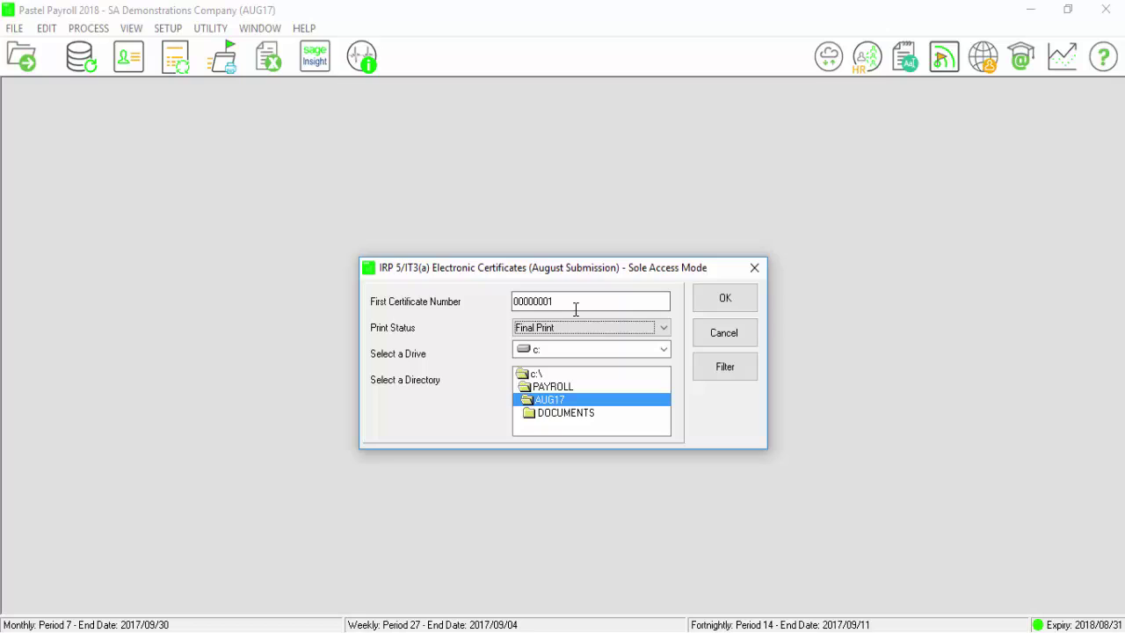
pyautogui.click(723, 300)
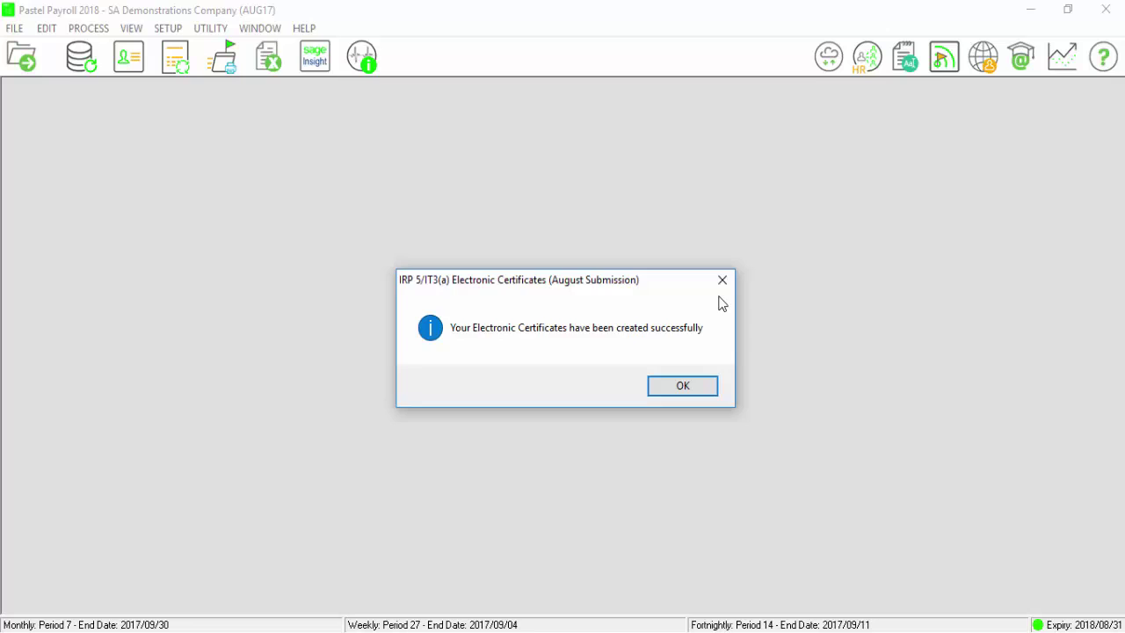
pyautogui.click(723, 279)
# - Run the EMP501 Reconciliation on screen from month 01 (March 2017) to month 06 (August 2017), and close it after review
pyautogui.click(131, 28)
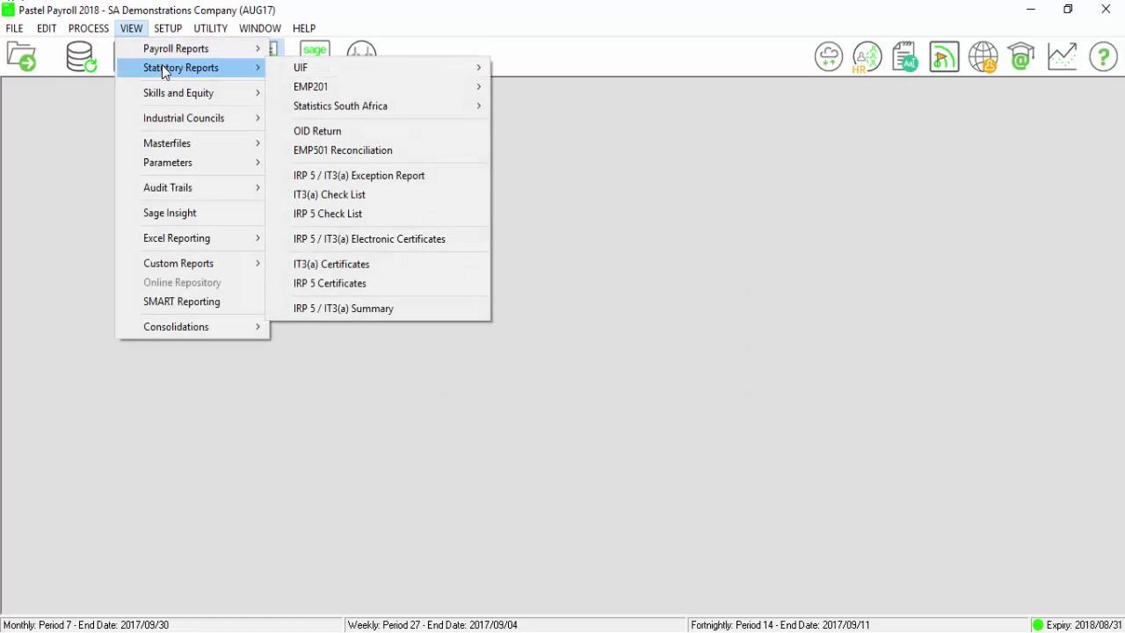
pyautogui.click(425, 160)
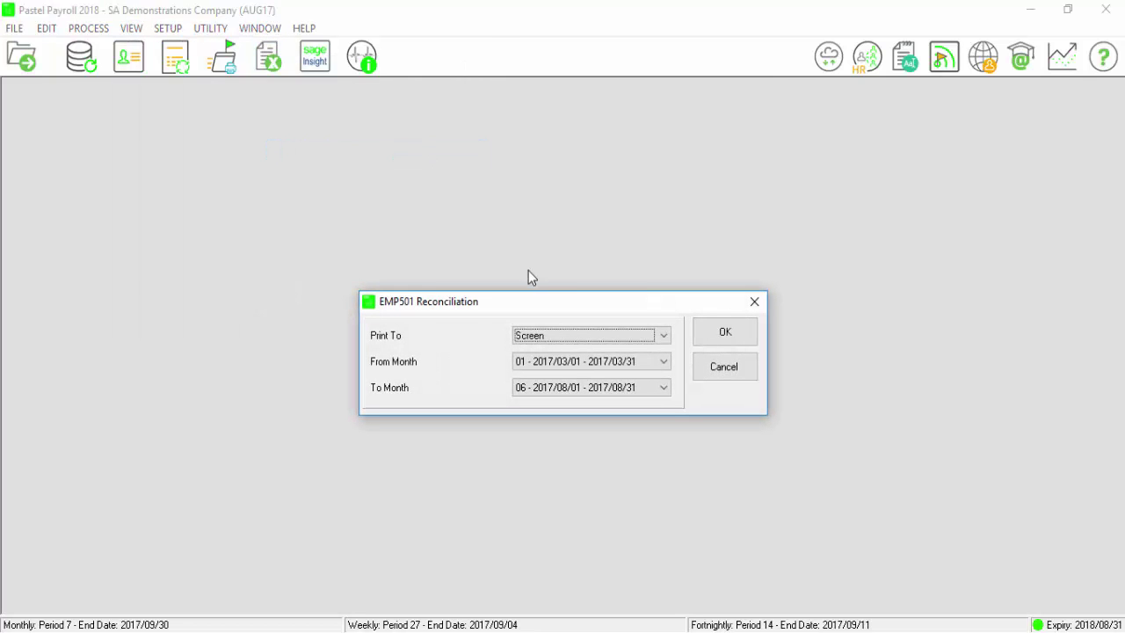
pyautogui.click(572, 361)
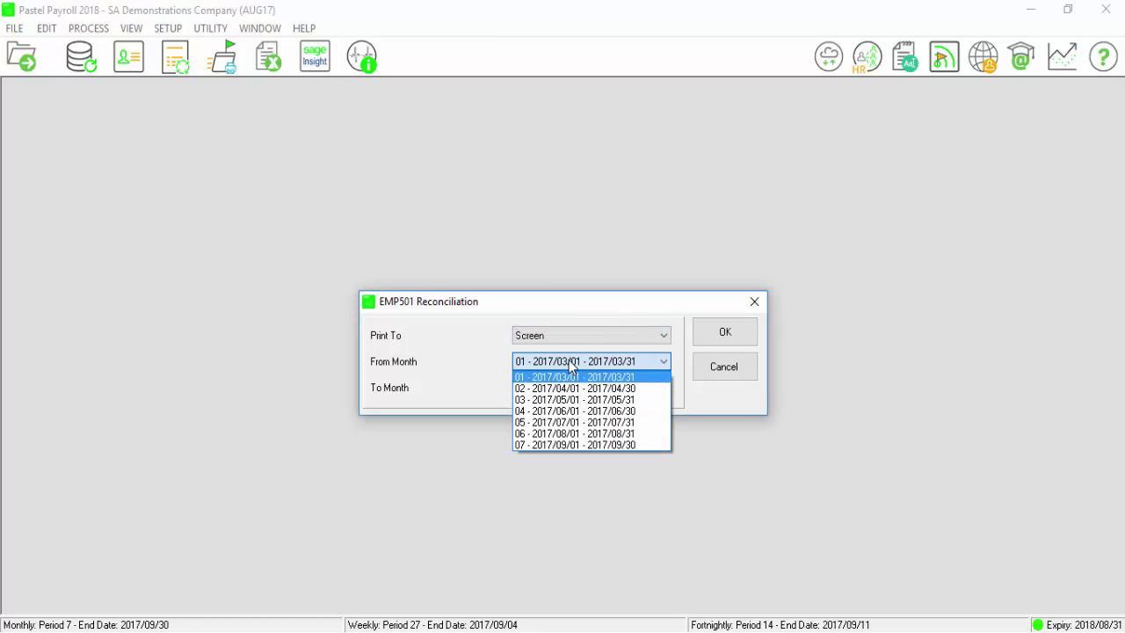
pyautogui.click(567, 378)
pyautogui.click(585, 395)
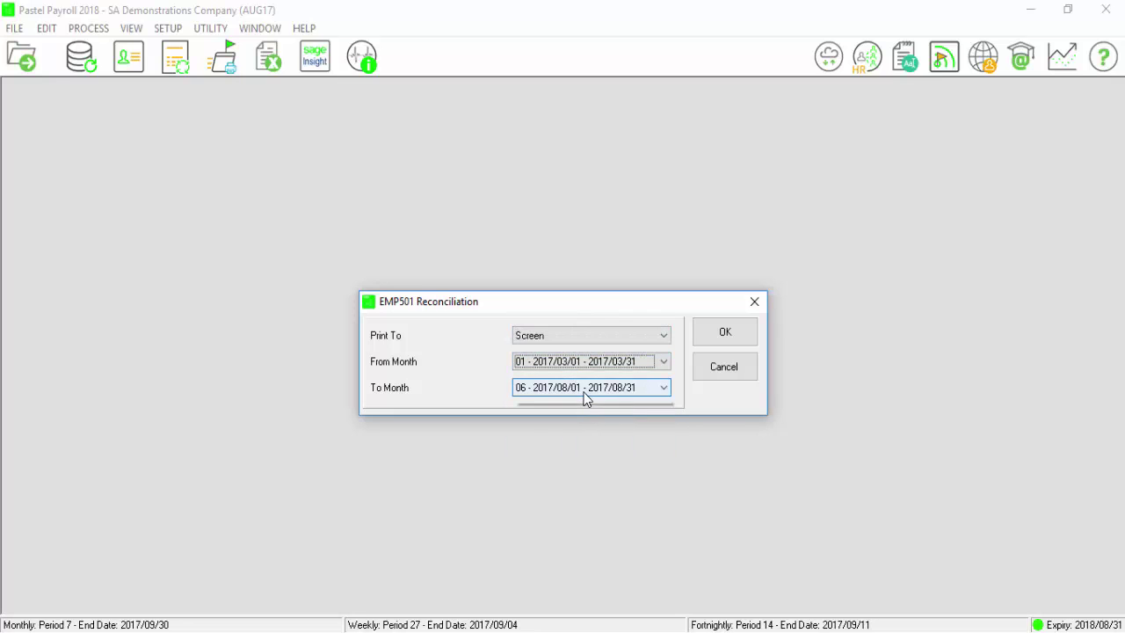
pyautogui.click(591, 458)
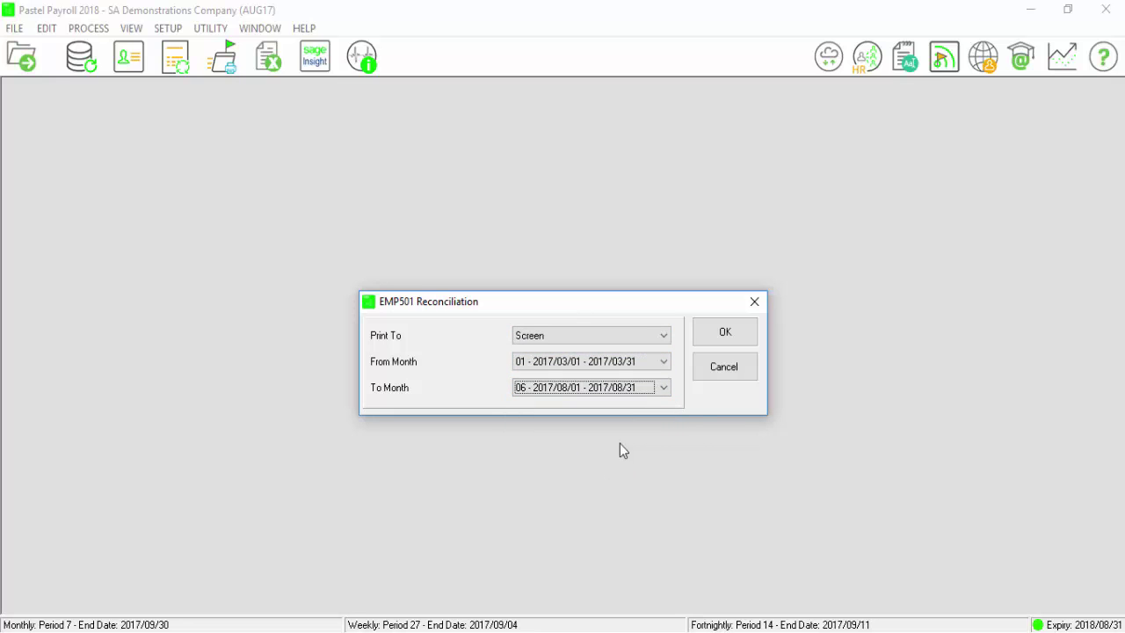
pyautogui.click(744, 337)
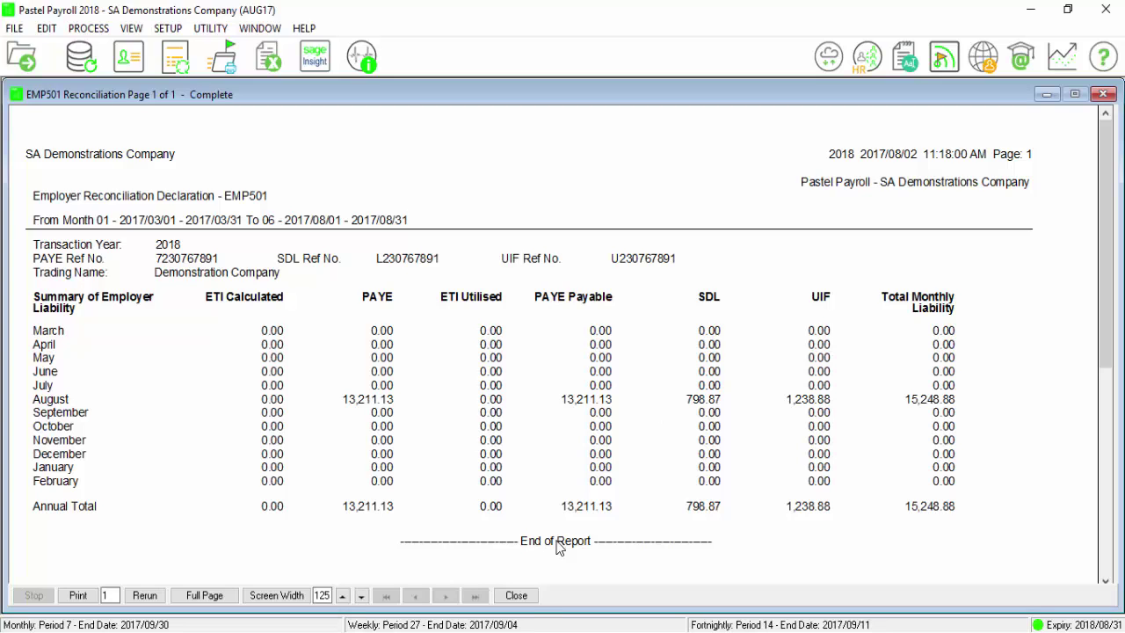
pyautogui.click(524, 597)
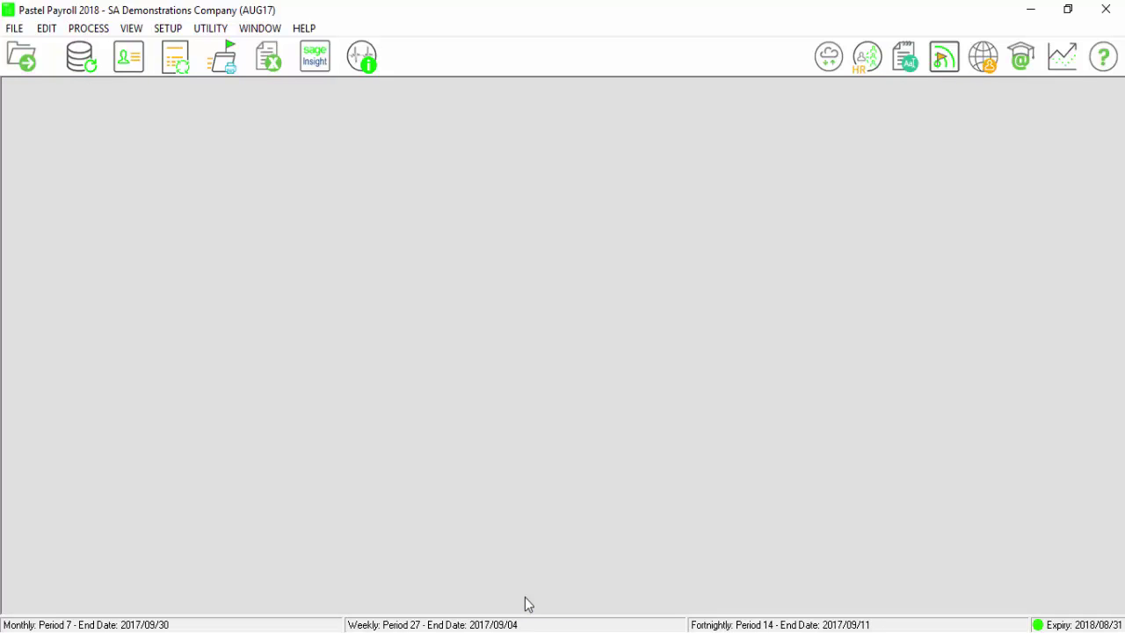